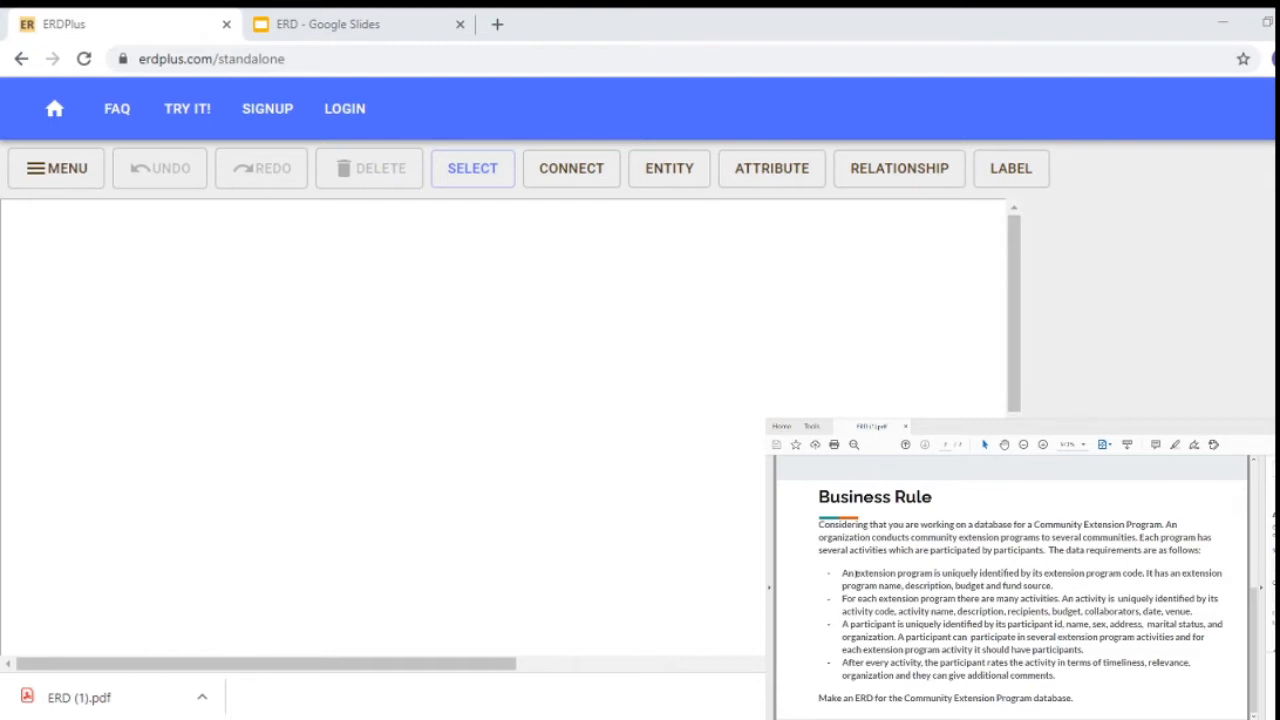
Highlight the candidate entities extension program, activity and participant in the Business Rule text of the PDF
drag(854, 573, 932, 574)
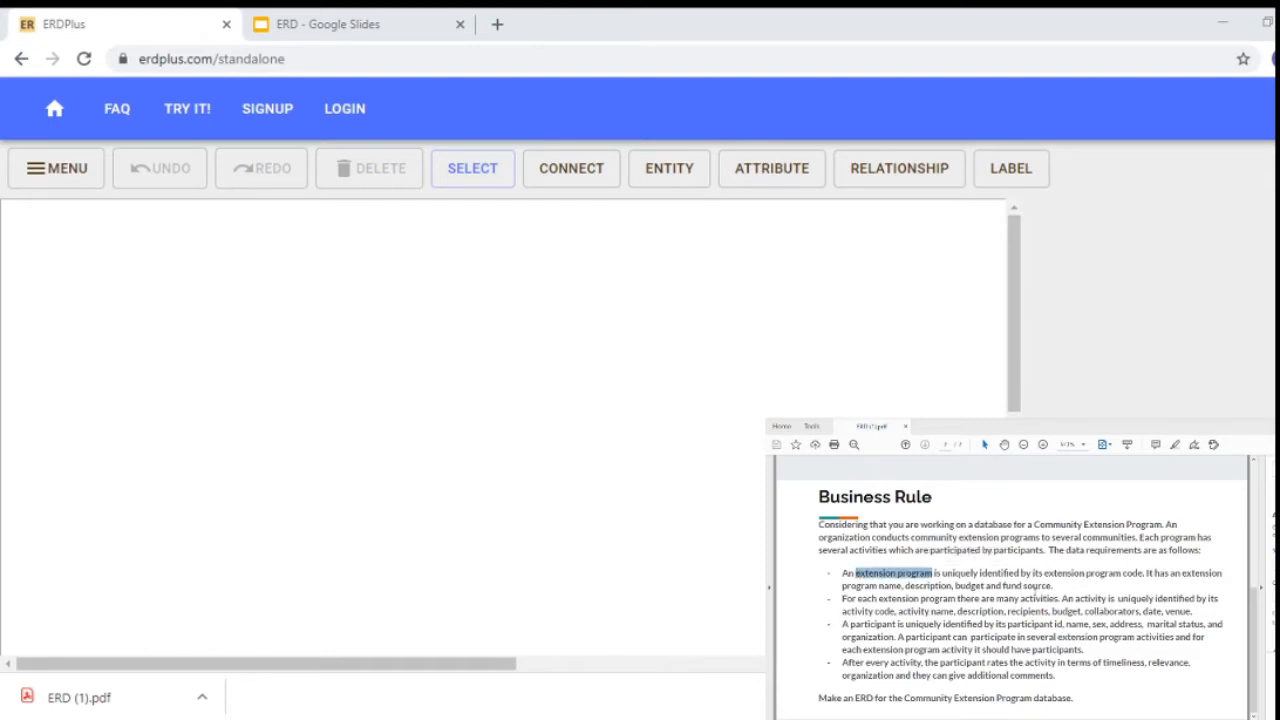
drag(1076, 598, 1116, 599)
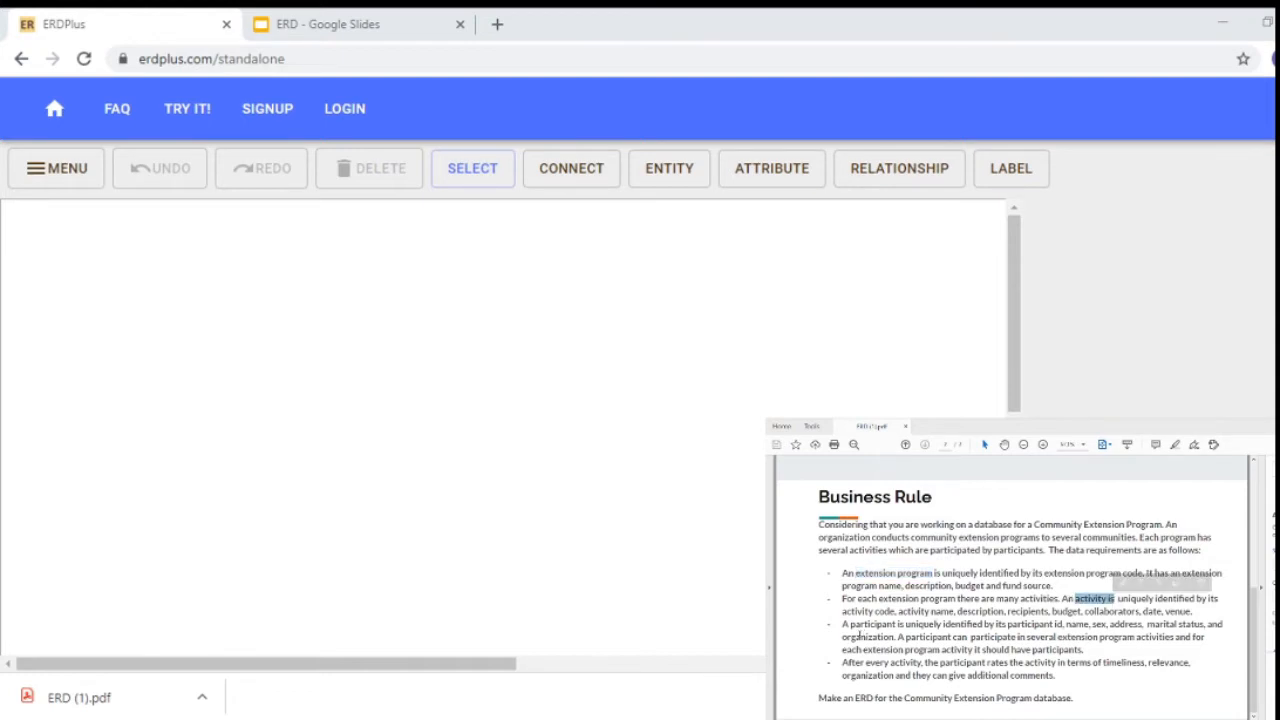
drag(849, 624, 897, 626)
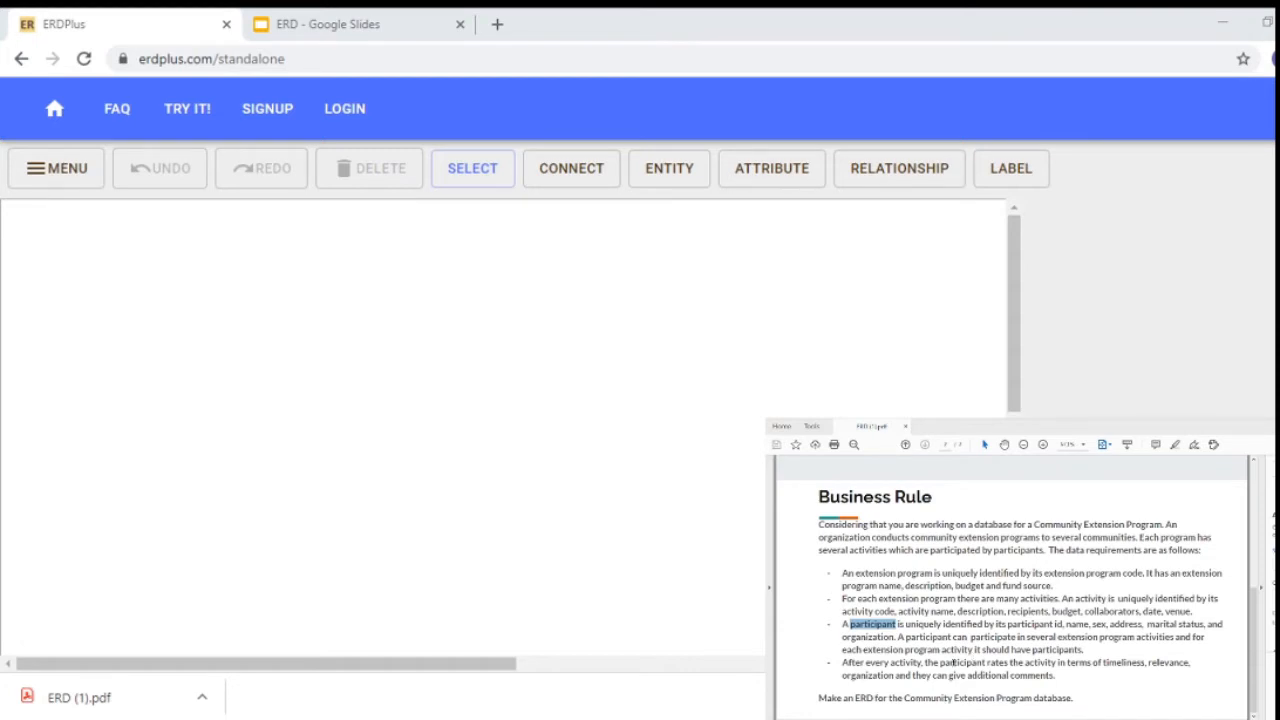
Switch to ERDPlus and place a regular entity named EXTENSION_PROGRAM in the upper-left area of the diagram
key(alt+Tab)
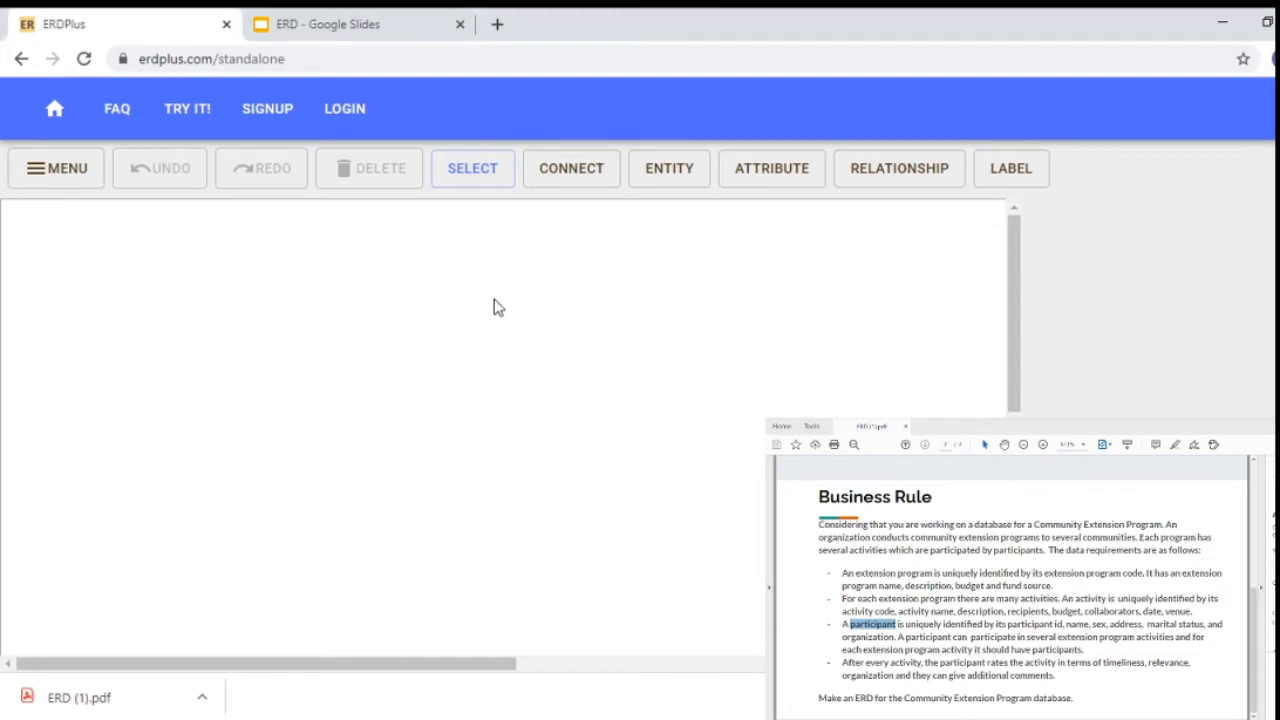
click(680, 183)
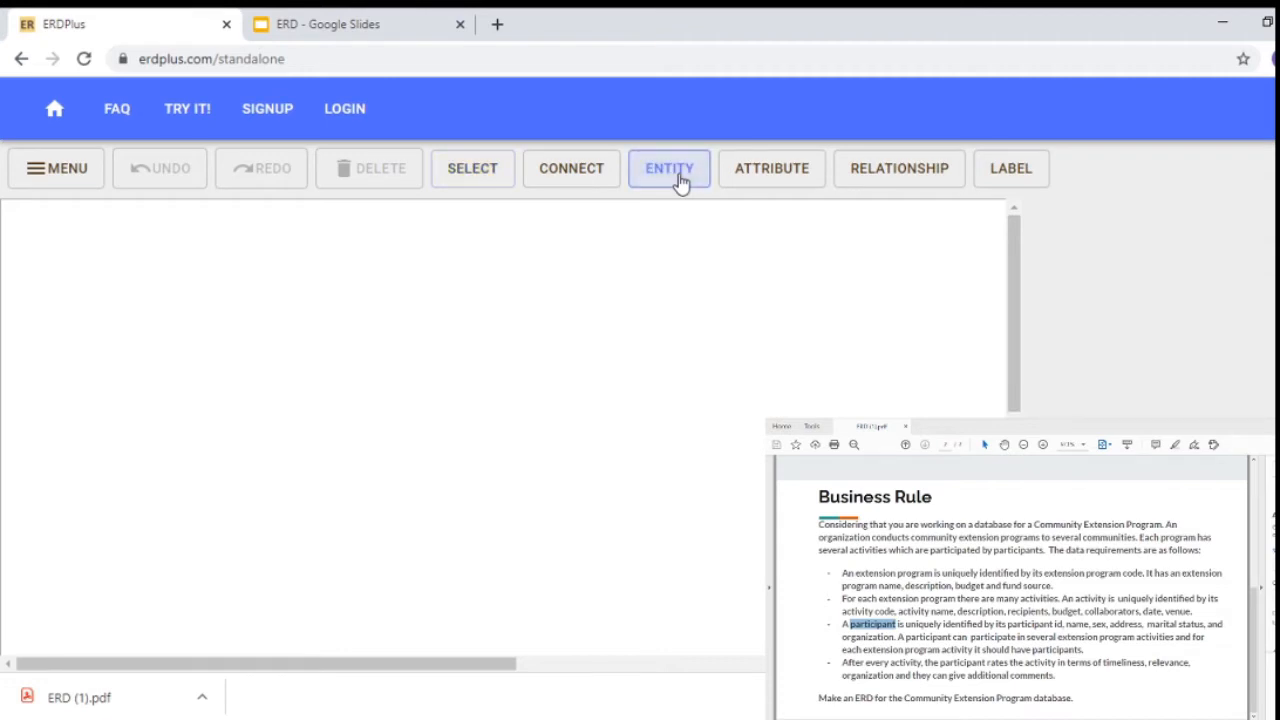
click(306, 318)
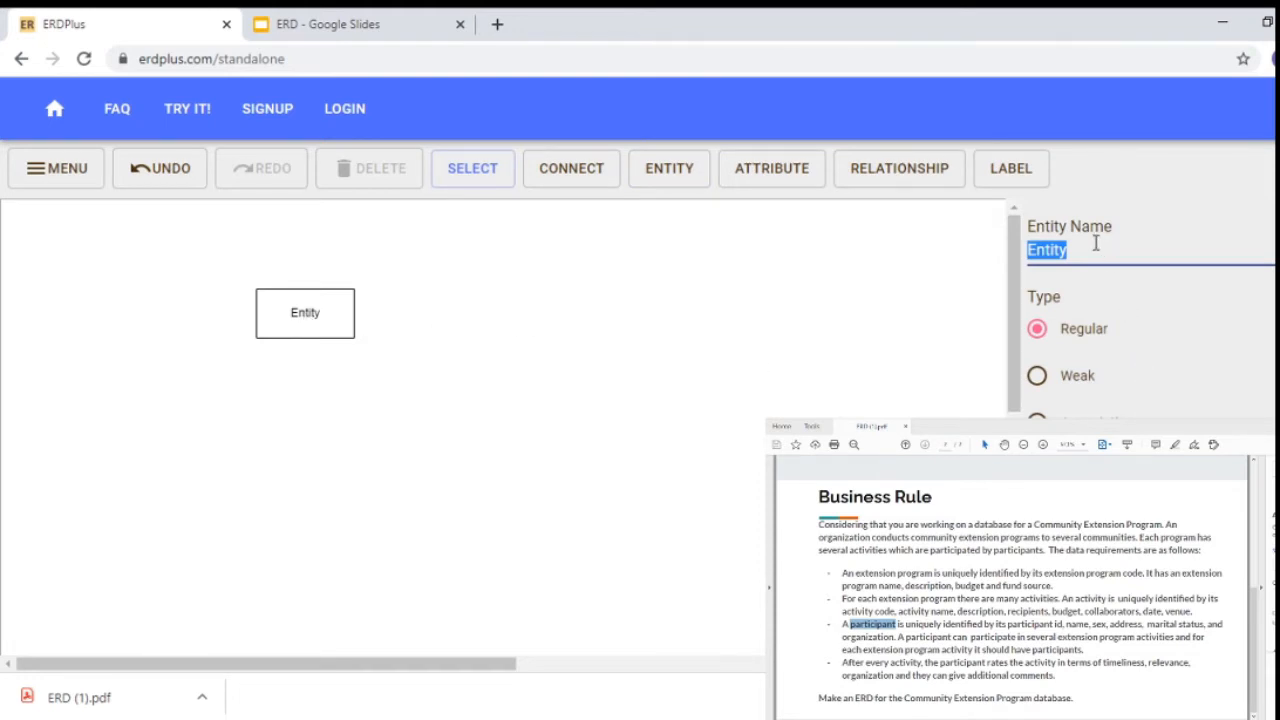
key(BackSpace)
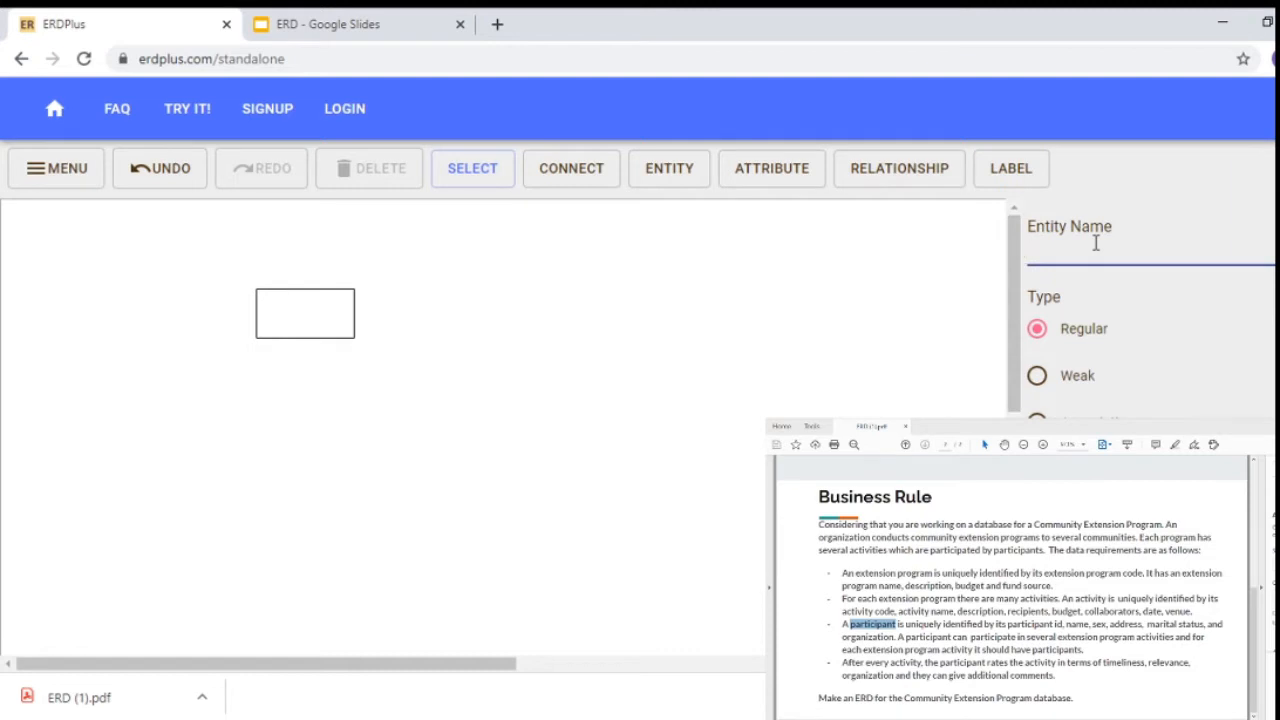
text(EXTENSIO)
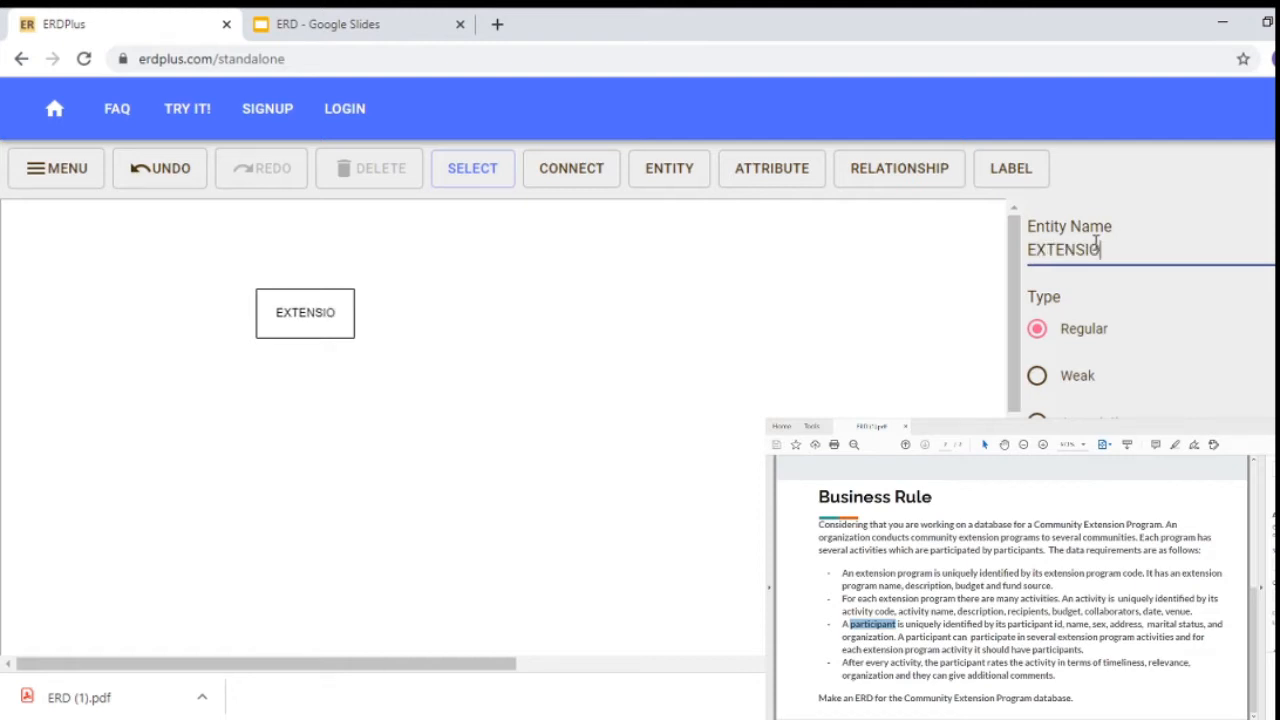
text(N_PRO)
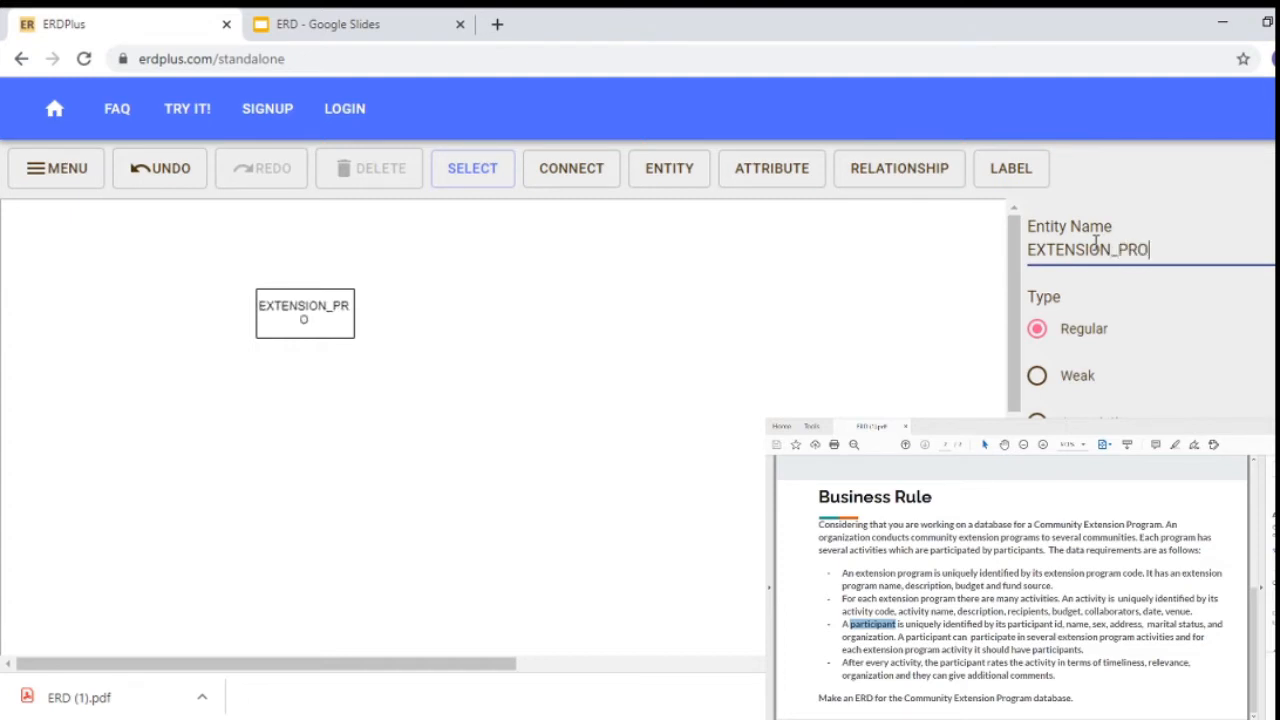
text(GRAM)
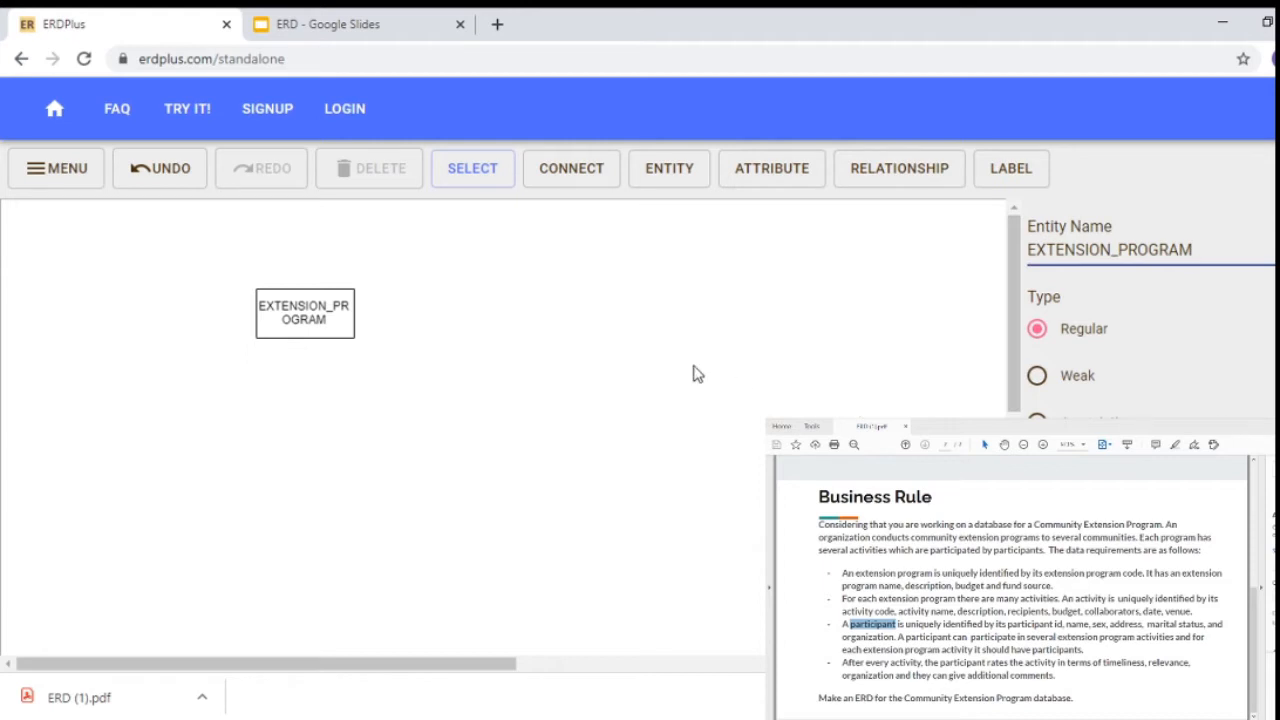
Add a second regular entity named ACTIVITY, level with EXTENSION_PROGRAM and to its right
click(683, 178)
click(630, 317)
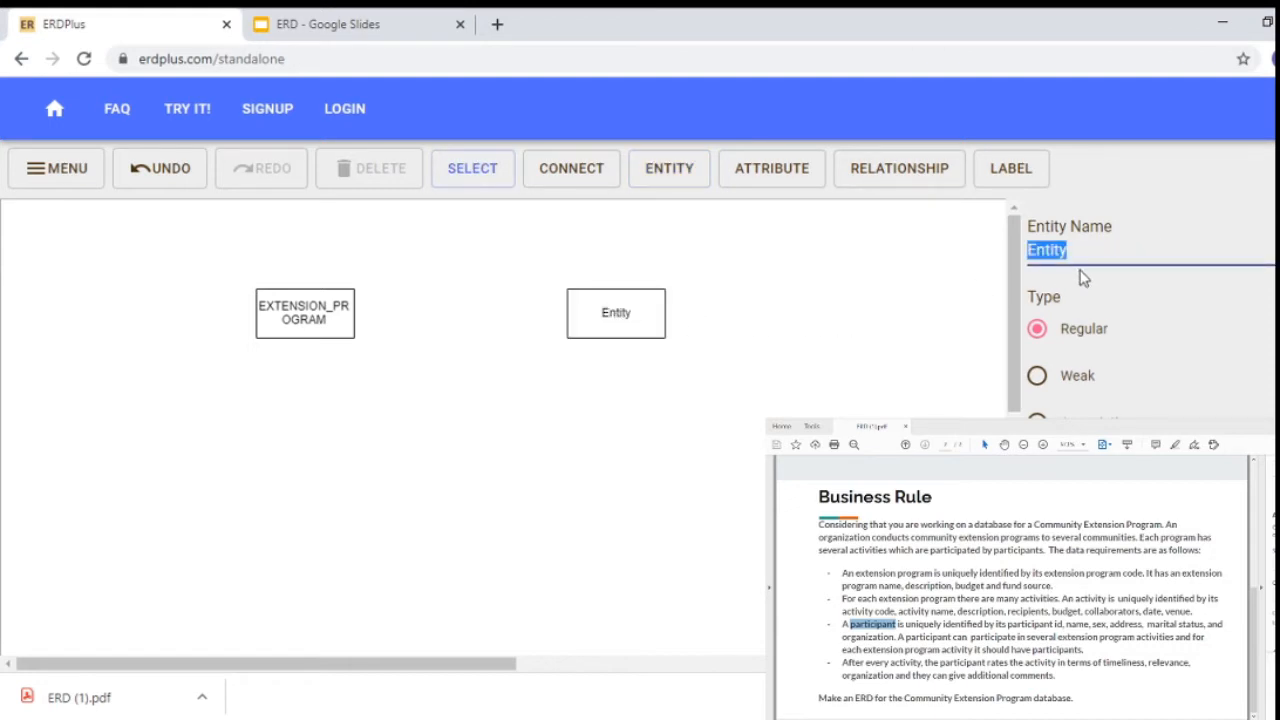
key(BackSpace)
text(AC)
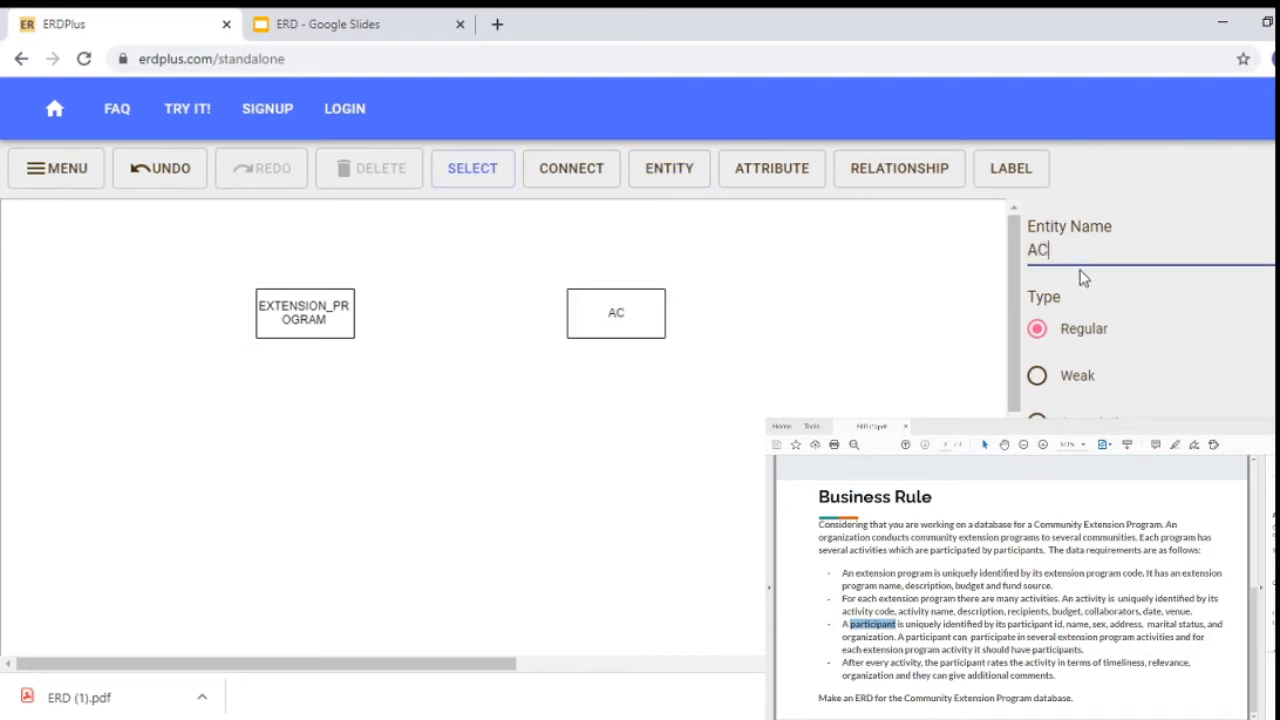
text(TIVITY)
click(783, 380)
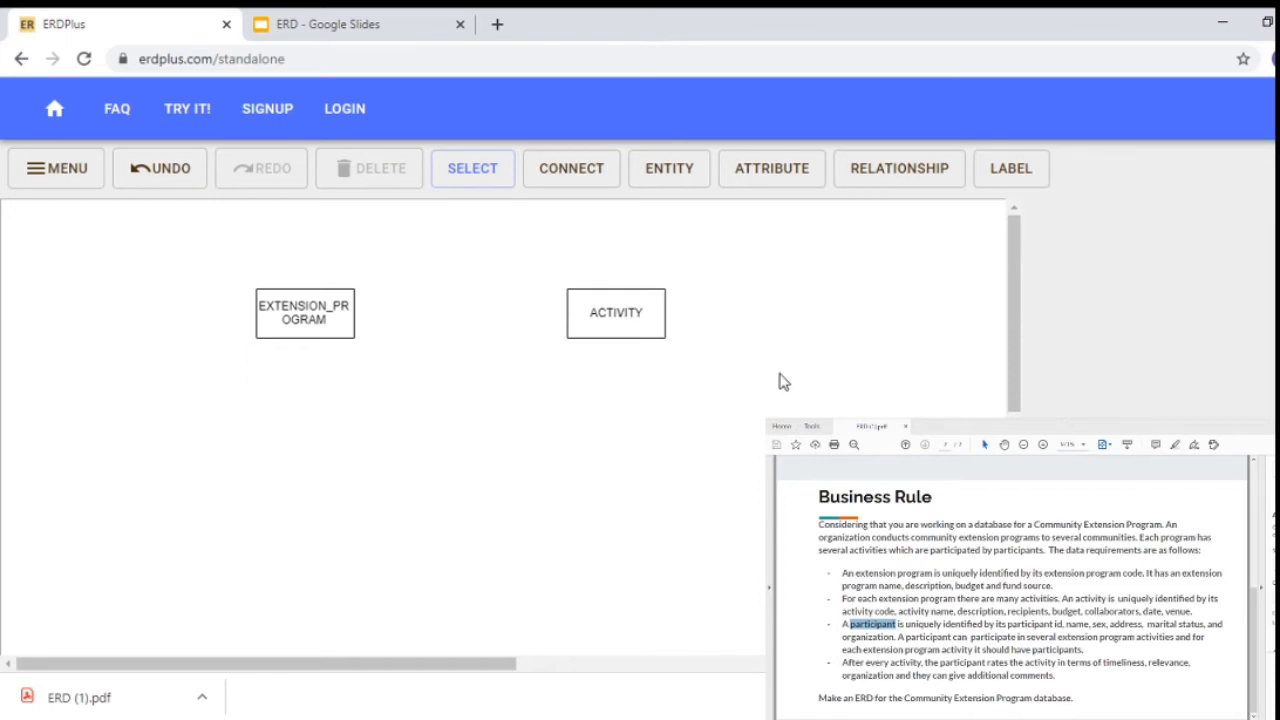
Add a third regular entity named PARTICIPANT, below and between EXTENSION_PROGRAM and ACTIVITY
click(688, 170)
click(450, 410)
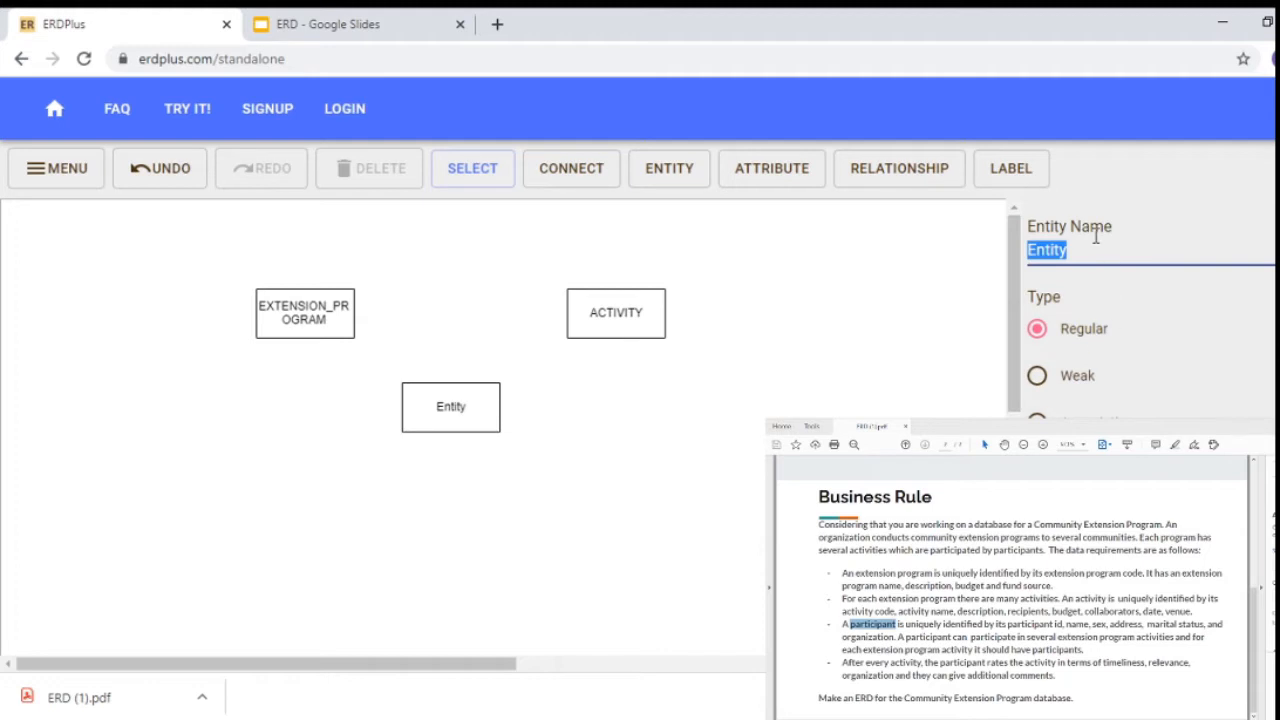
key(BackSpace)
text(PAR)
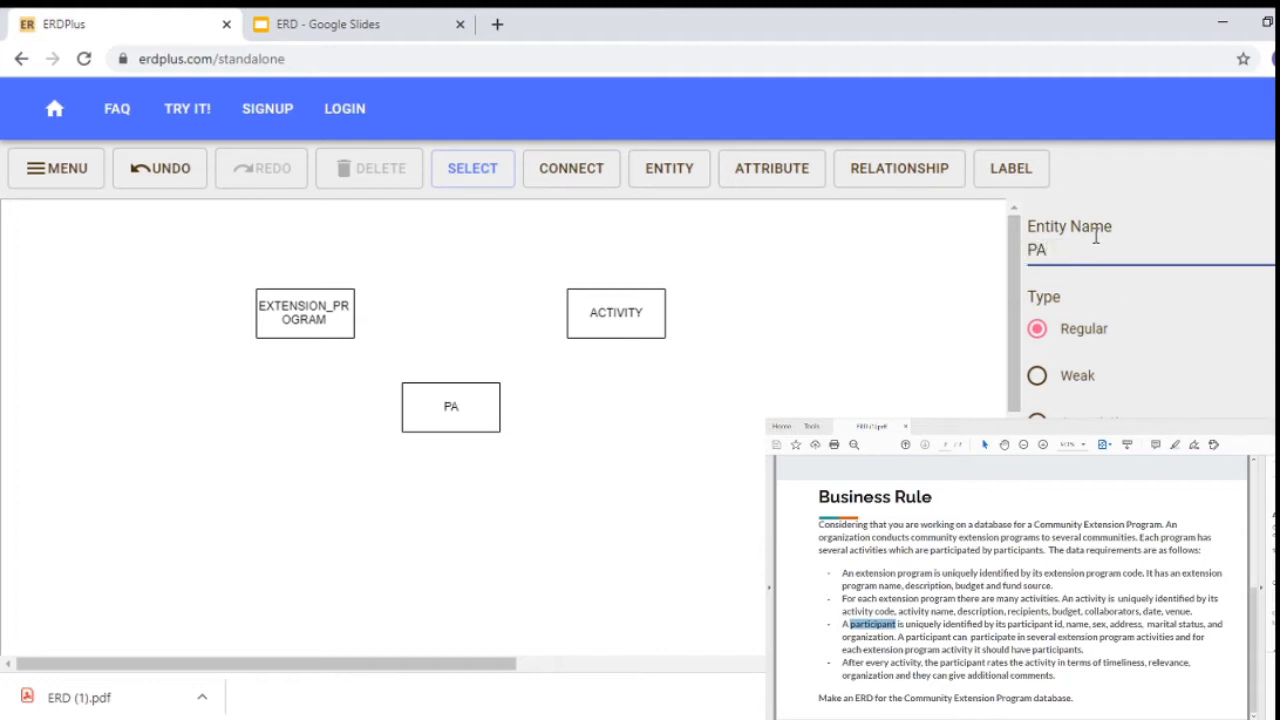
text(TICIPANT)
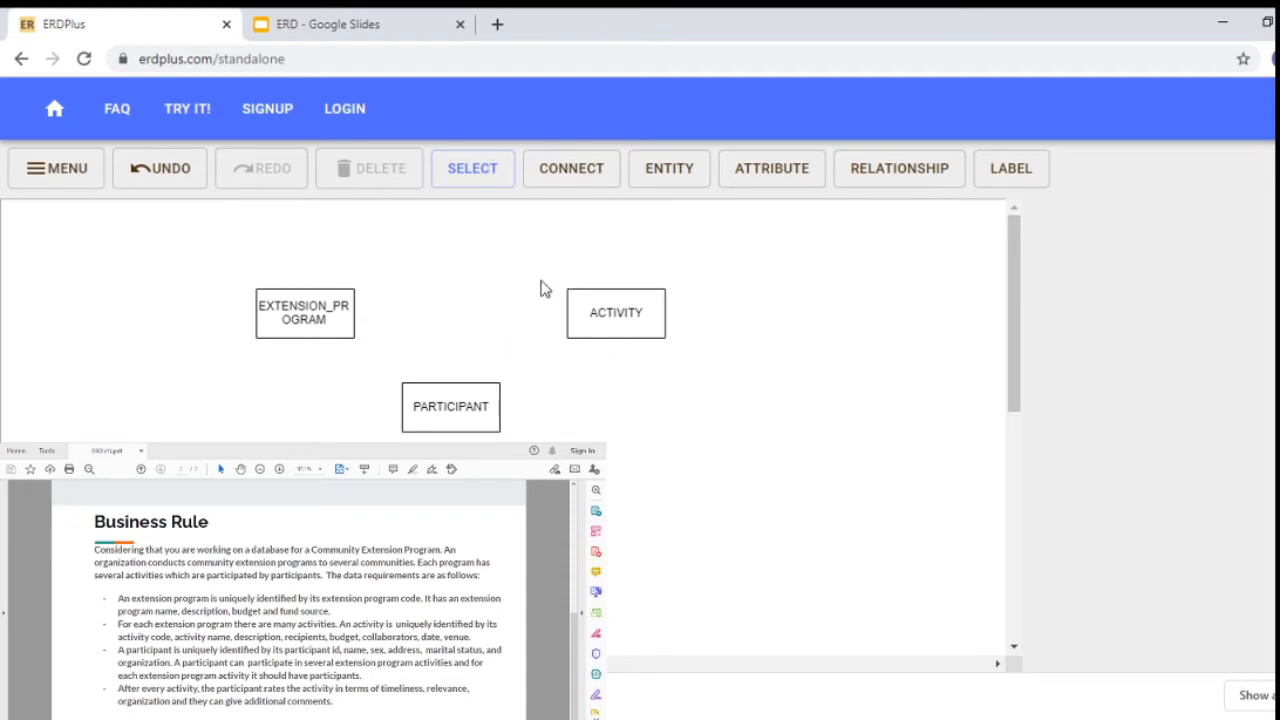
Add an attribute named EPCode to the EXTENSION_PROGRAM entity and mark it as unique
click(345, 315)
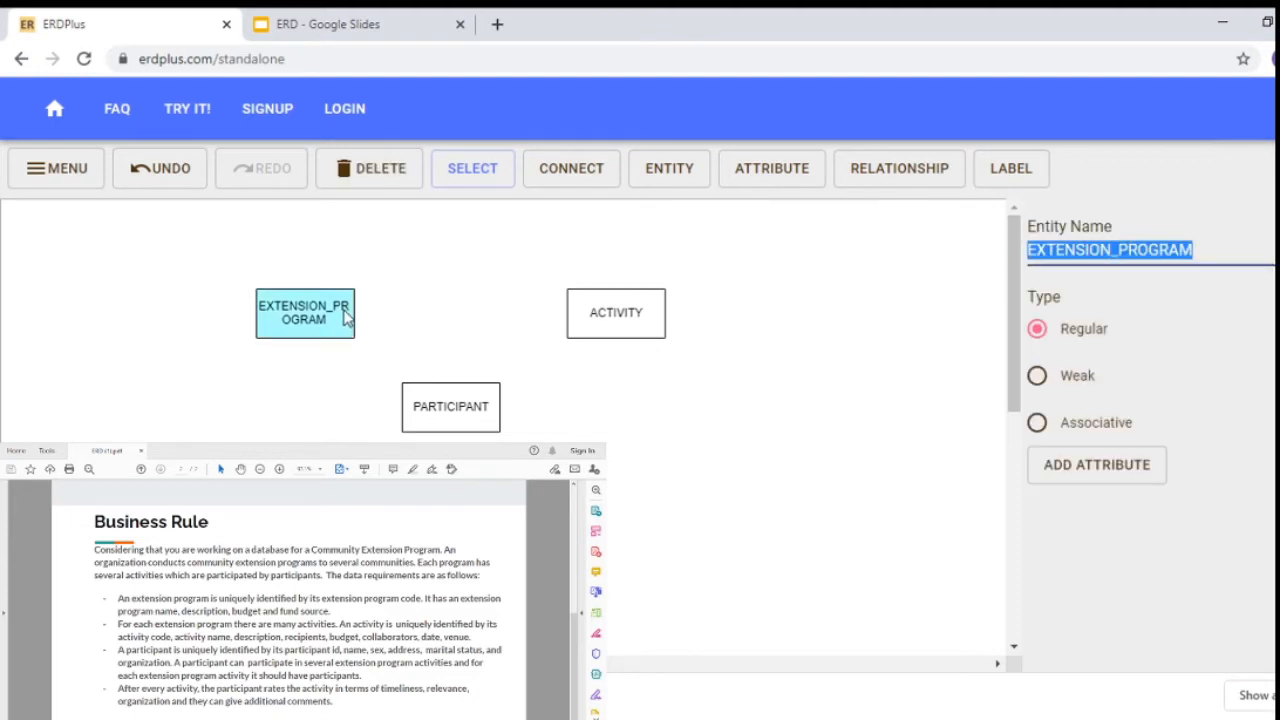
click(1135, 478)
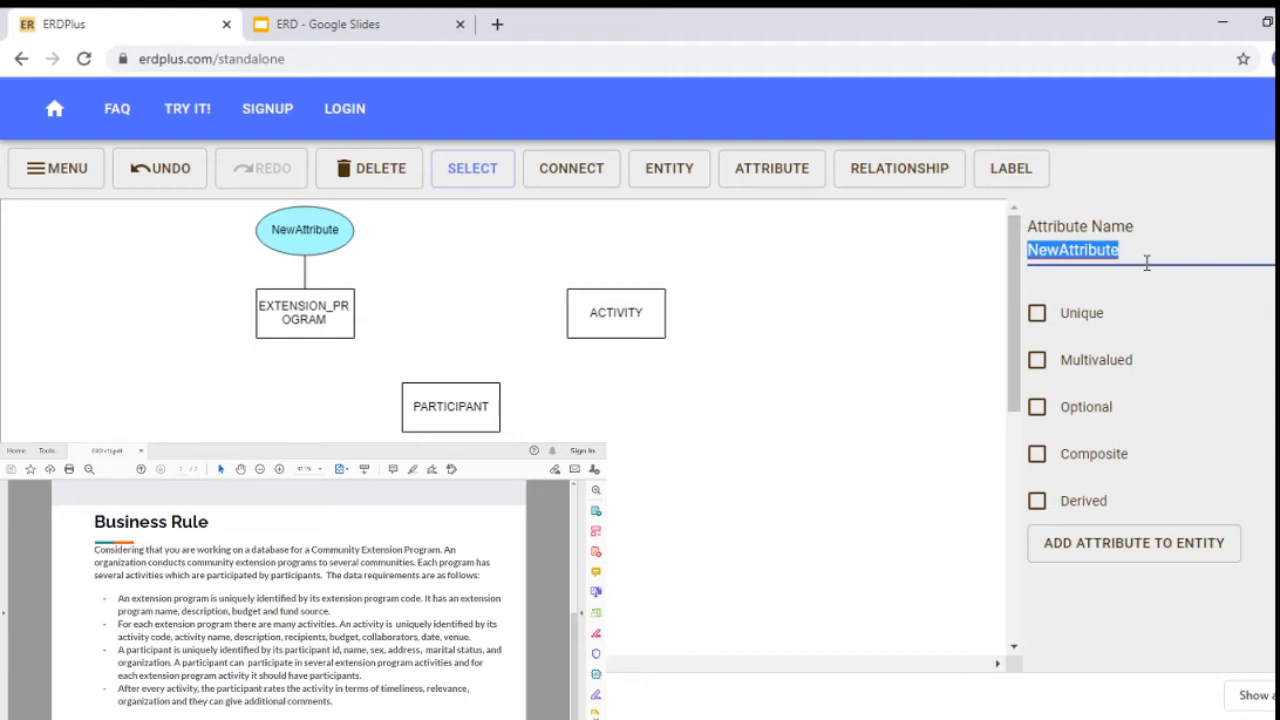
key(BackSpace)
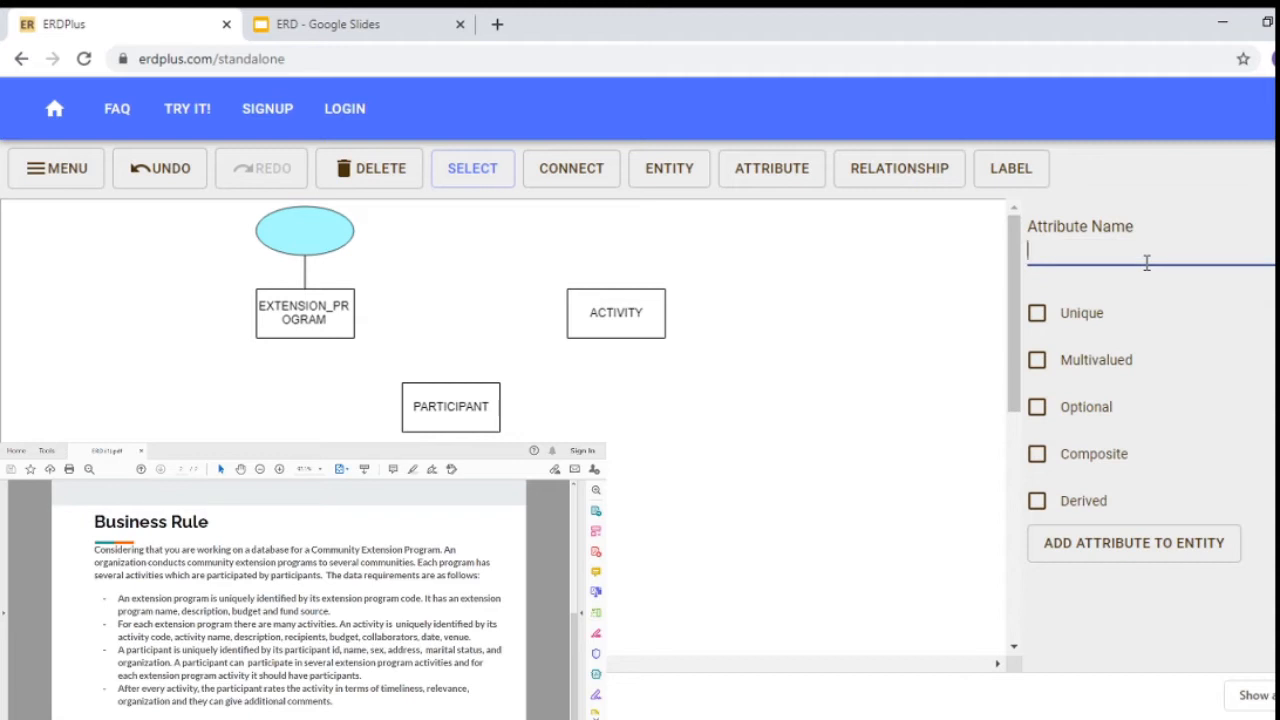
text(EPCode)
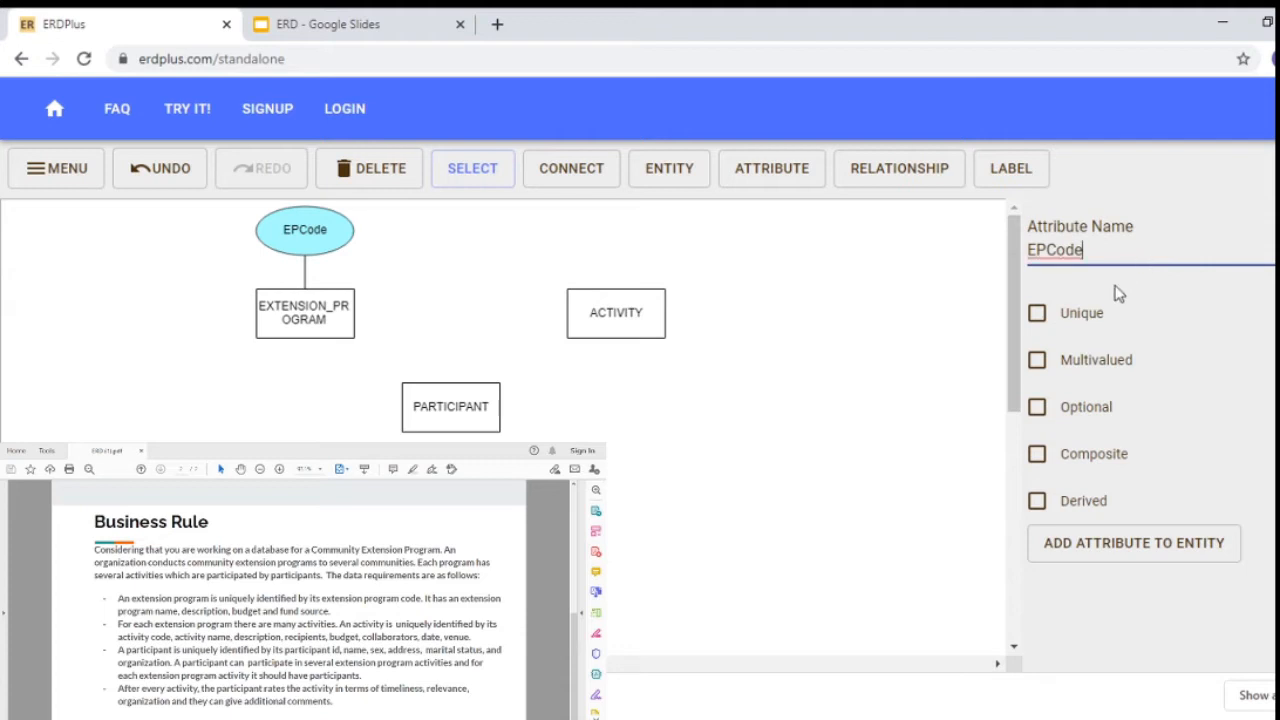
click(1038, 315)
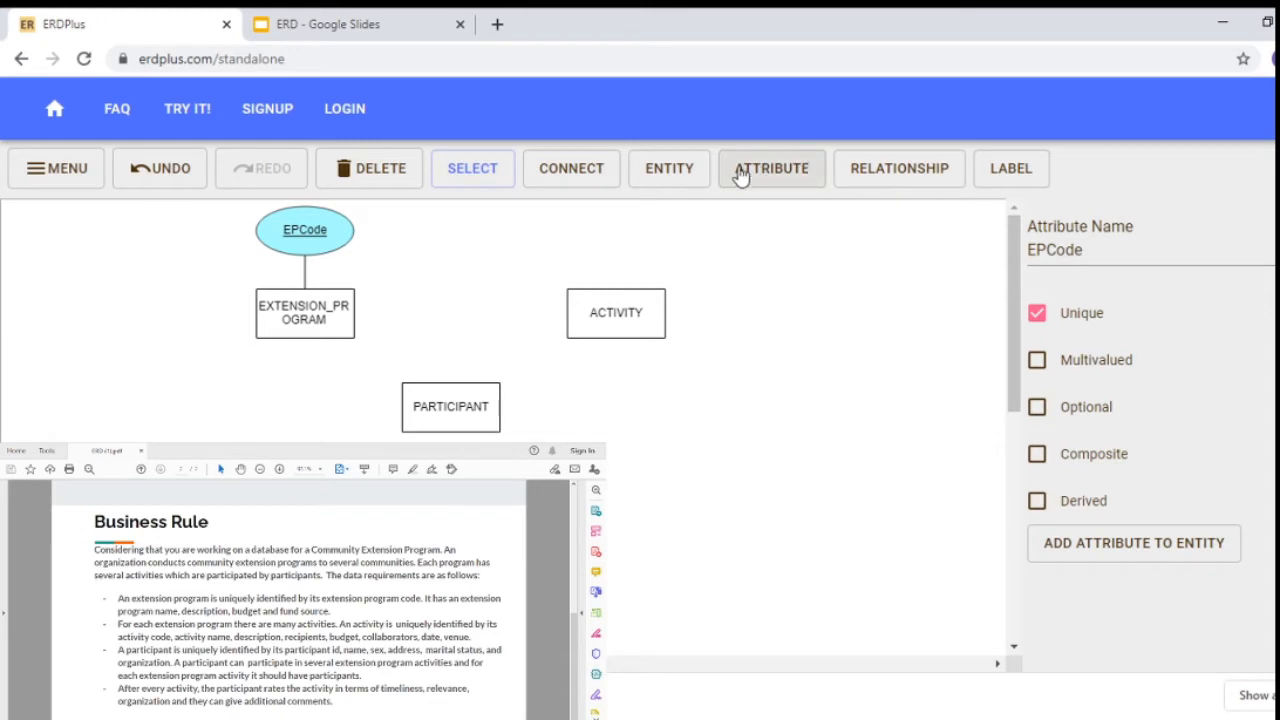
Add the attributes PName and PDescription to the EXTENSION_PROGRAM entity
click(1113, 545)
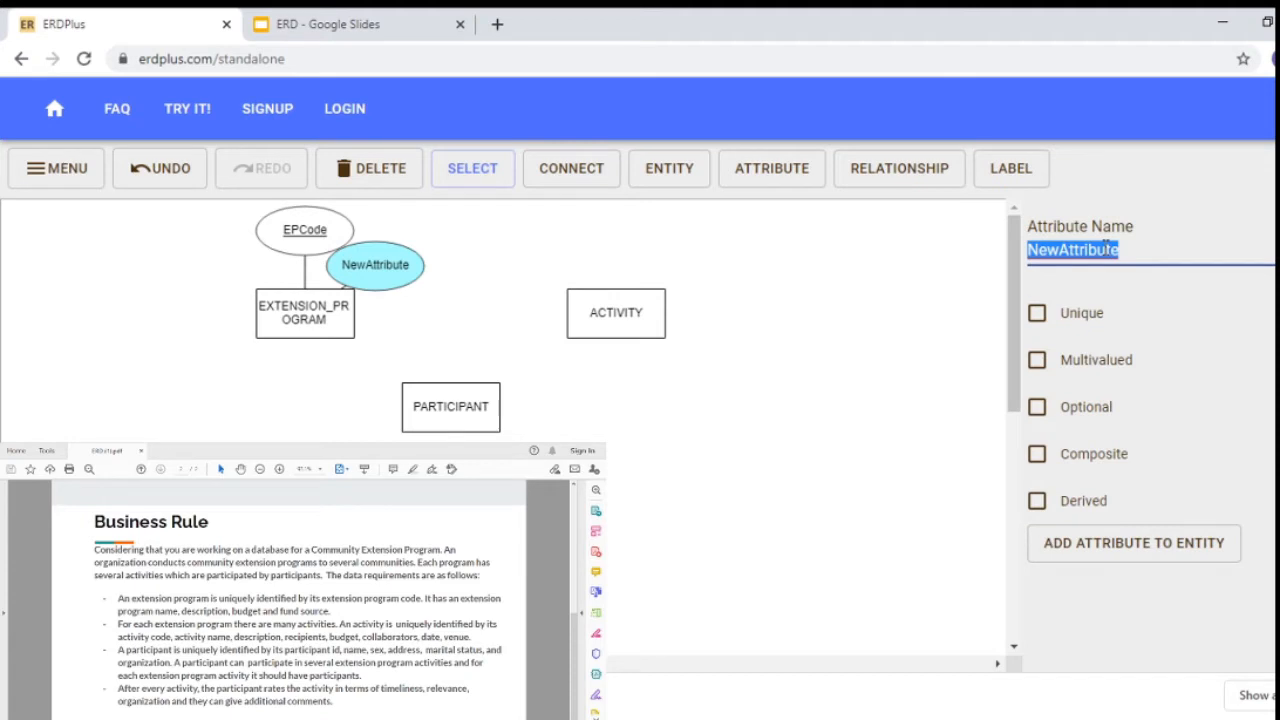
key(BackSpace)
text(P)
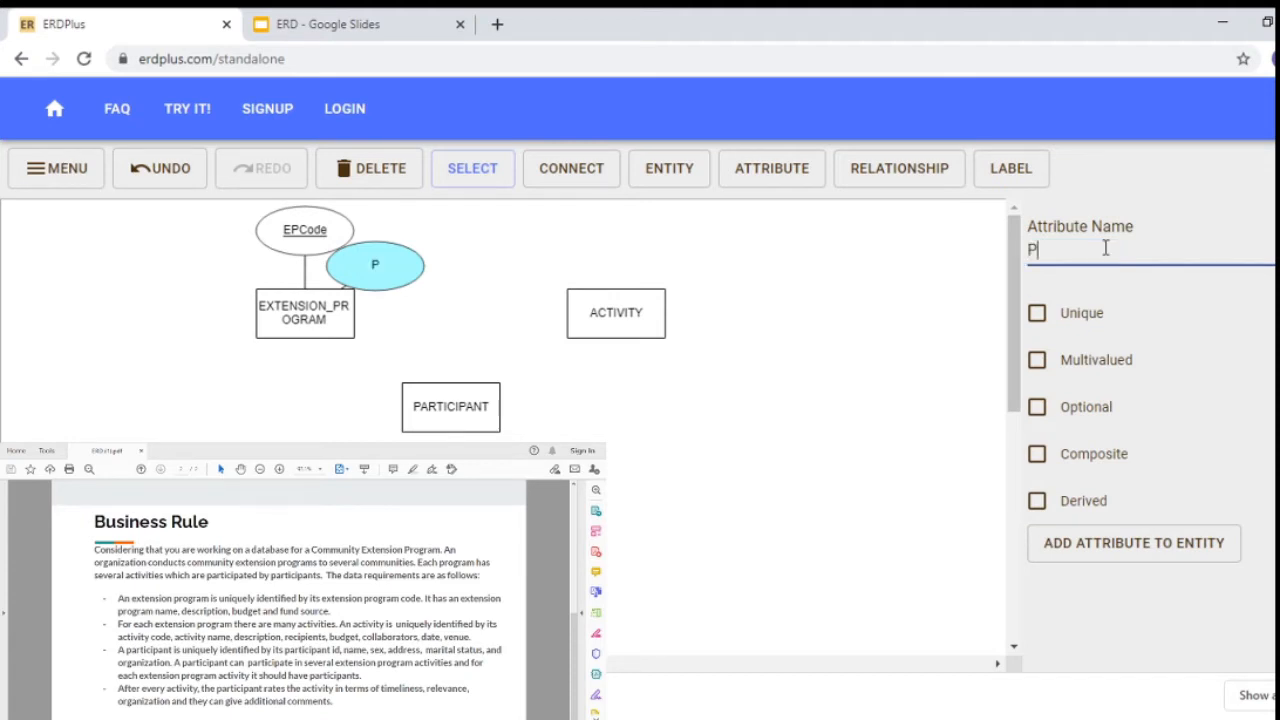
text(Name)
click(1125, 545)
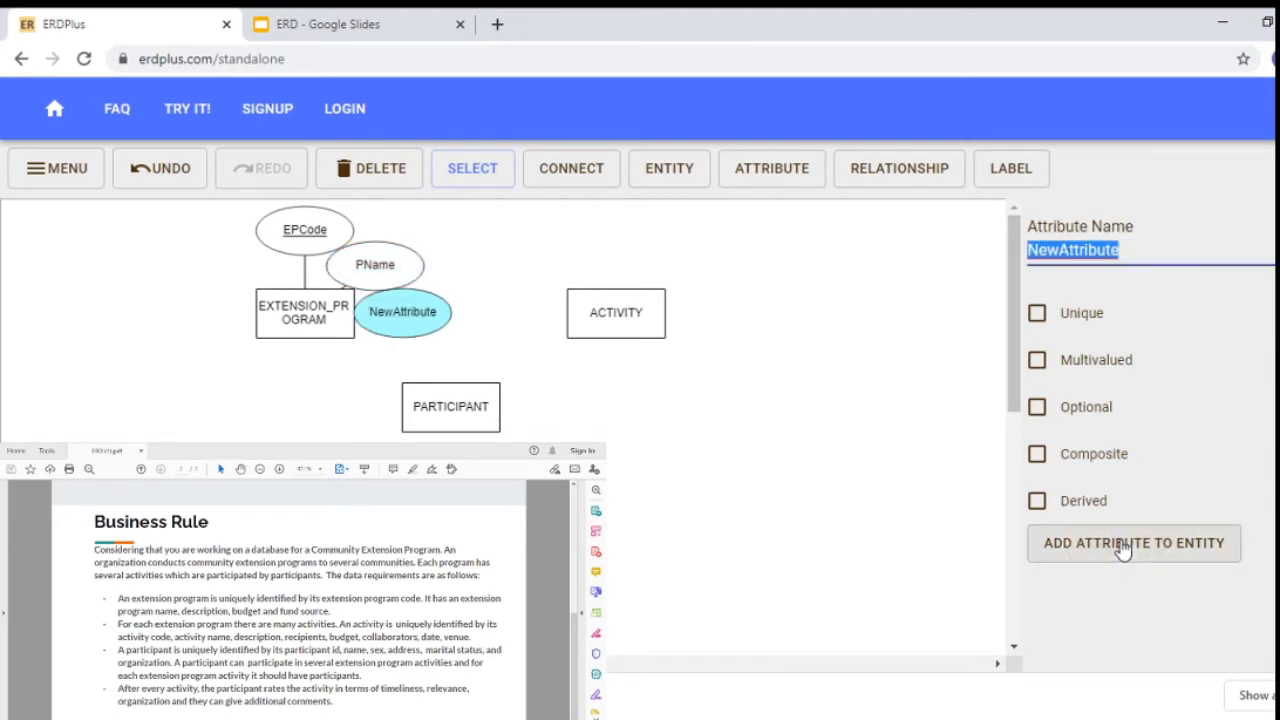
key(BackSpace)
text(P)
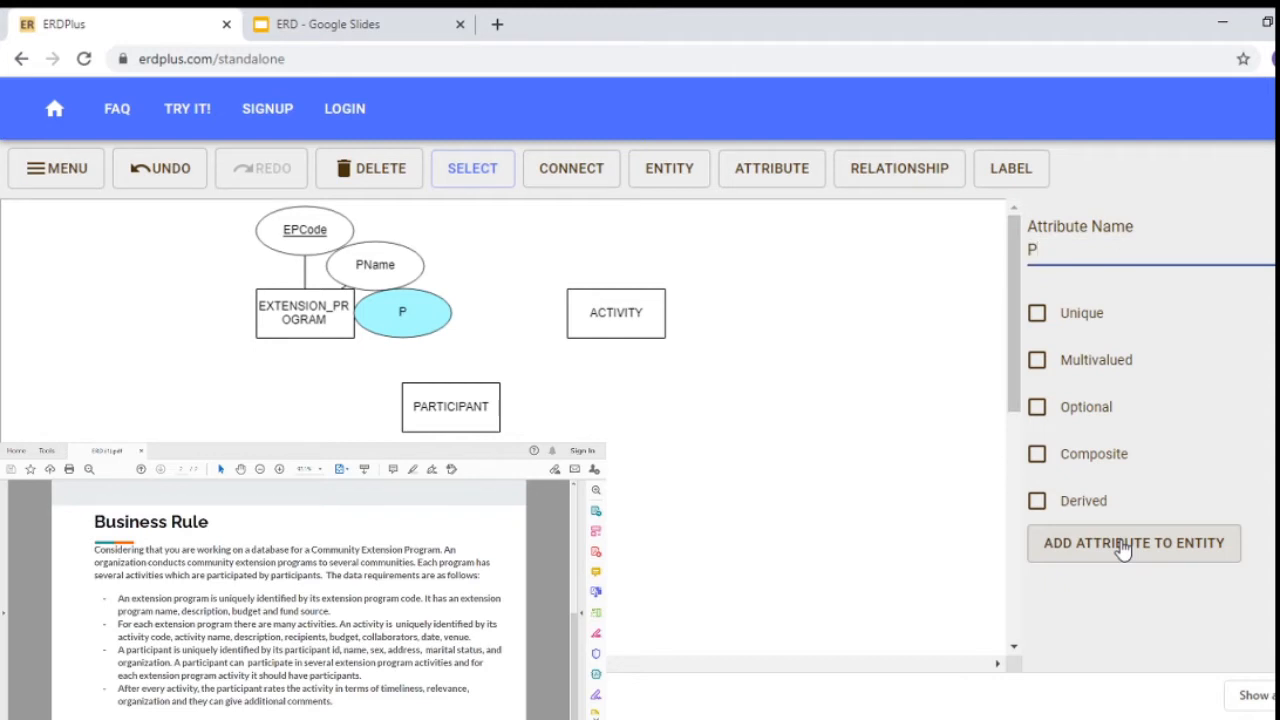
text(Description)
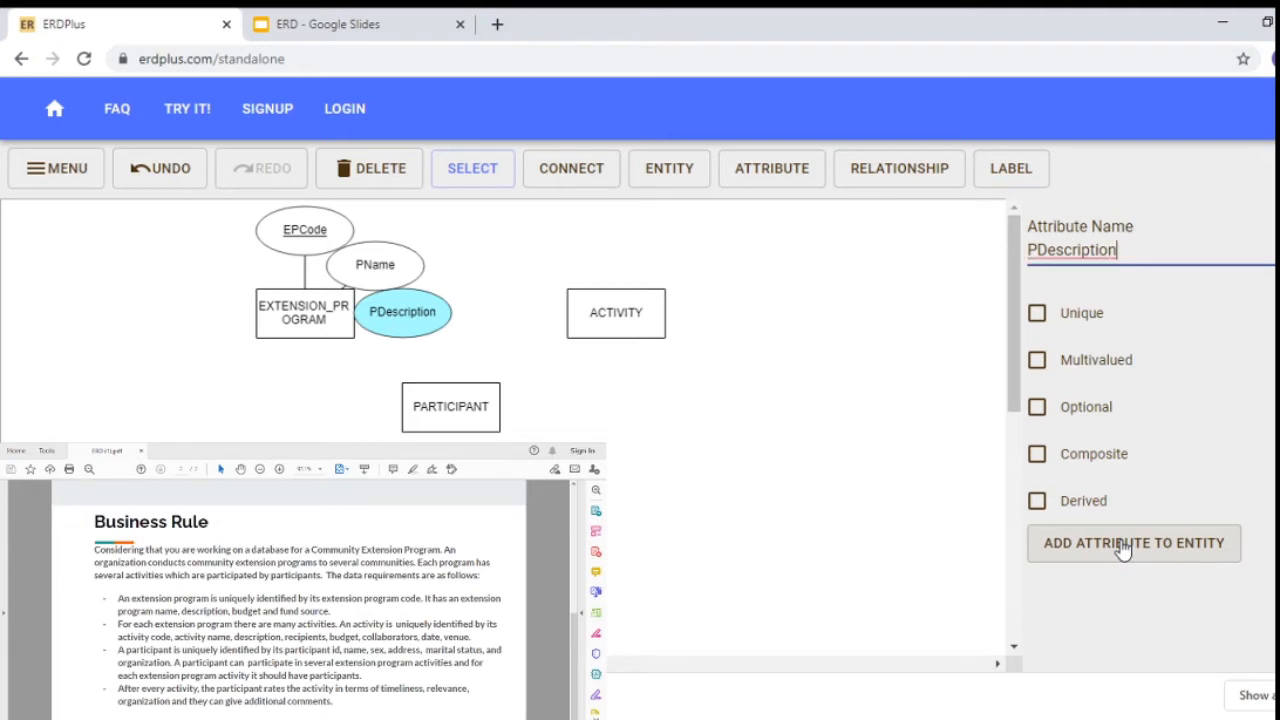
Add an attribute named PBudget to the EXTENSION_PROGRAM entity
click(1124, 545)
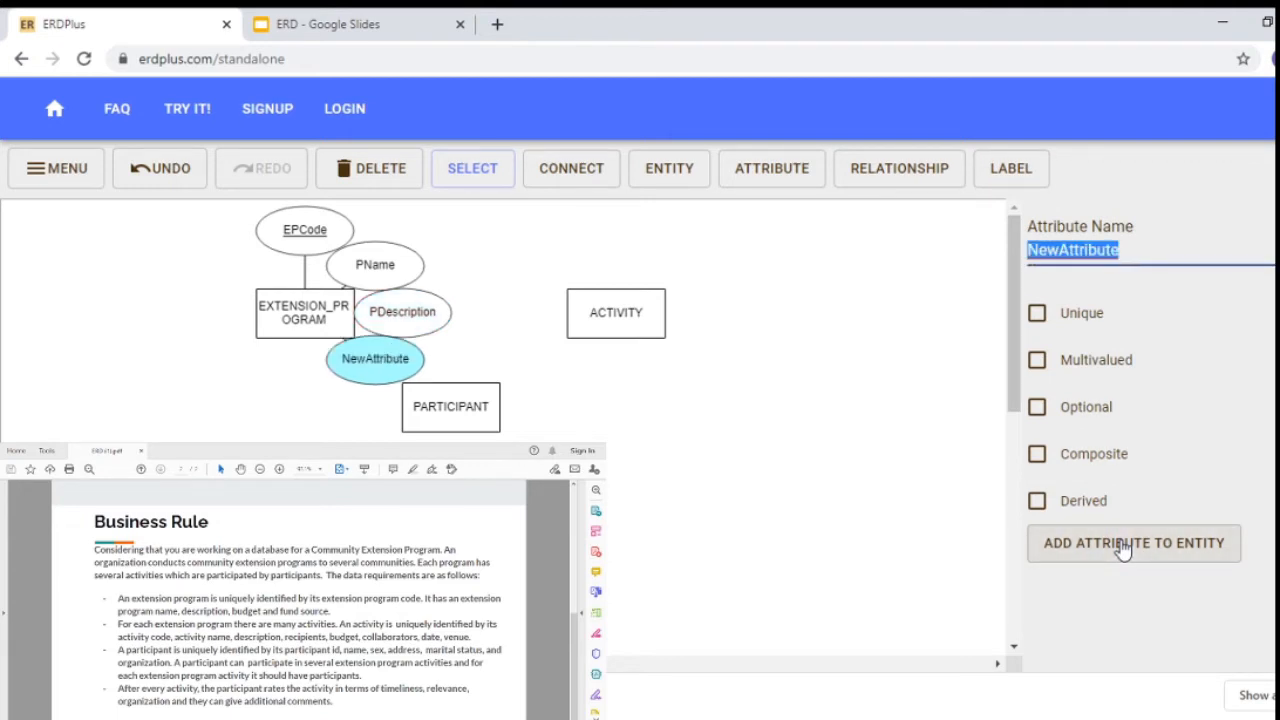
key(BackSpace)
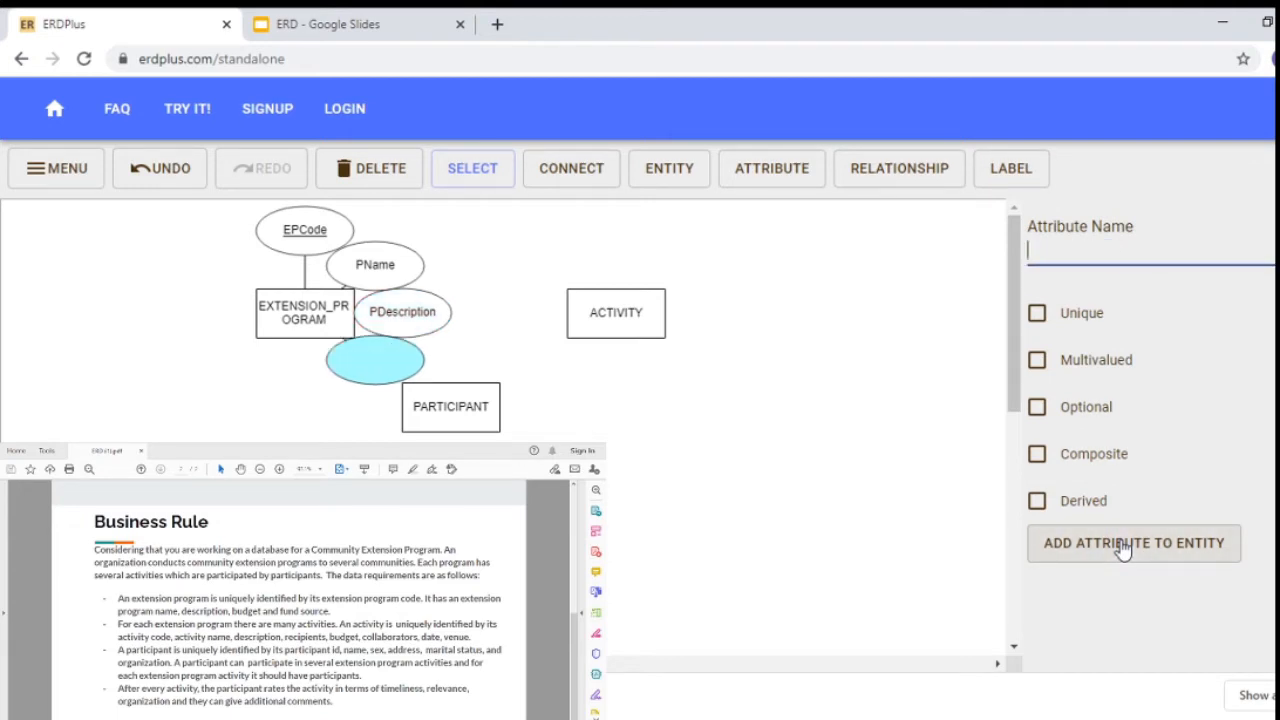
text(P)
text(ho)
key(BackSpace)
key(BackSpace)
text(Budget)
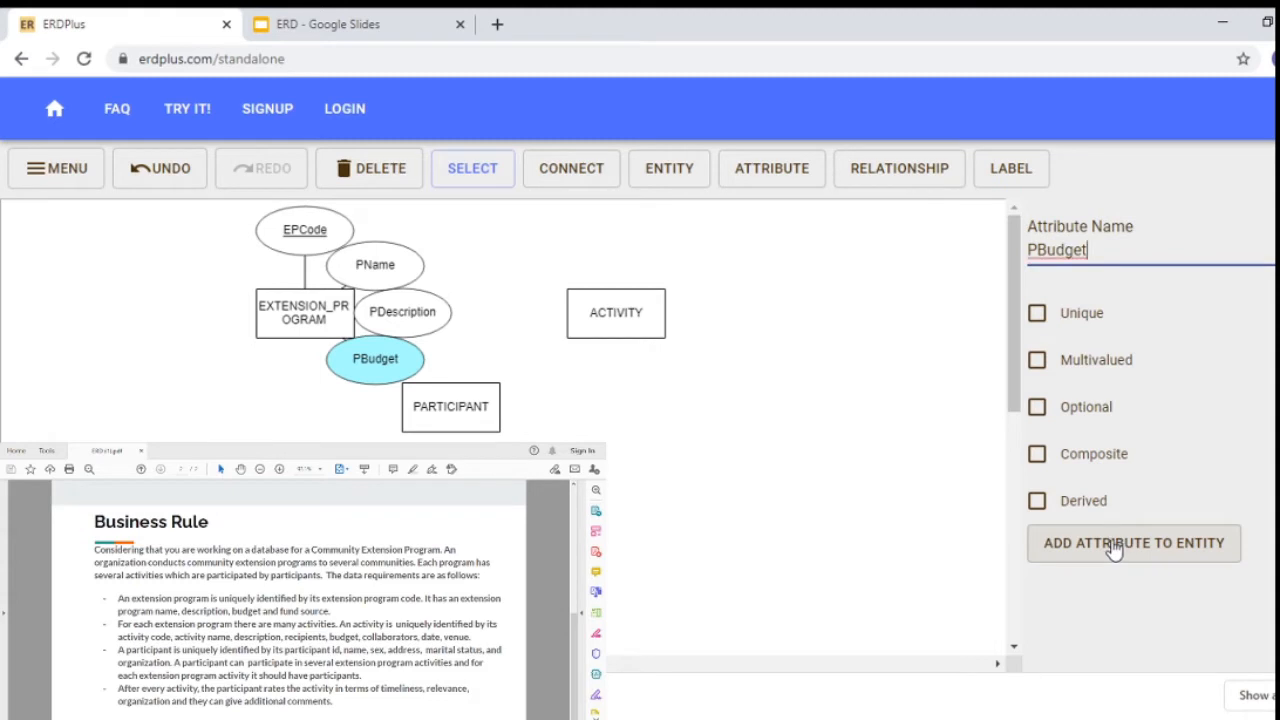
Add an attribute named PFund to the EXTENSION_PROGRAM entity and deselect it
click(1116, 546)
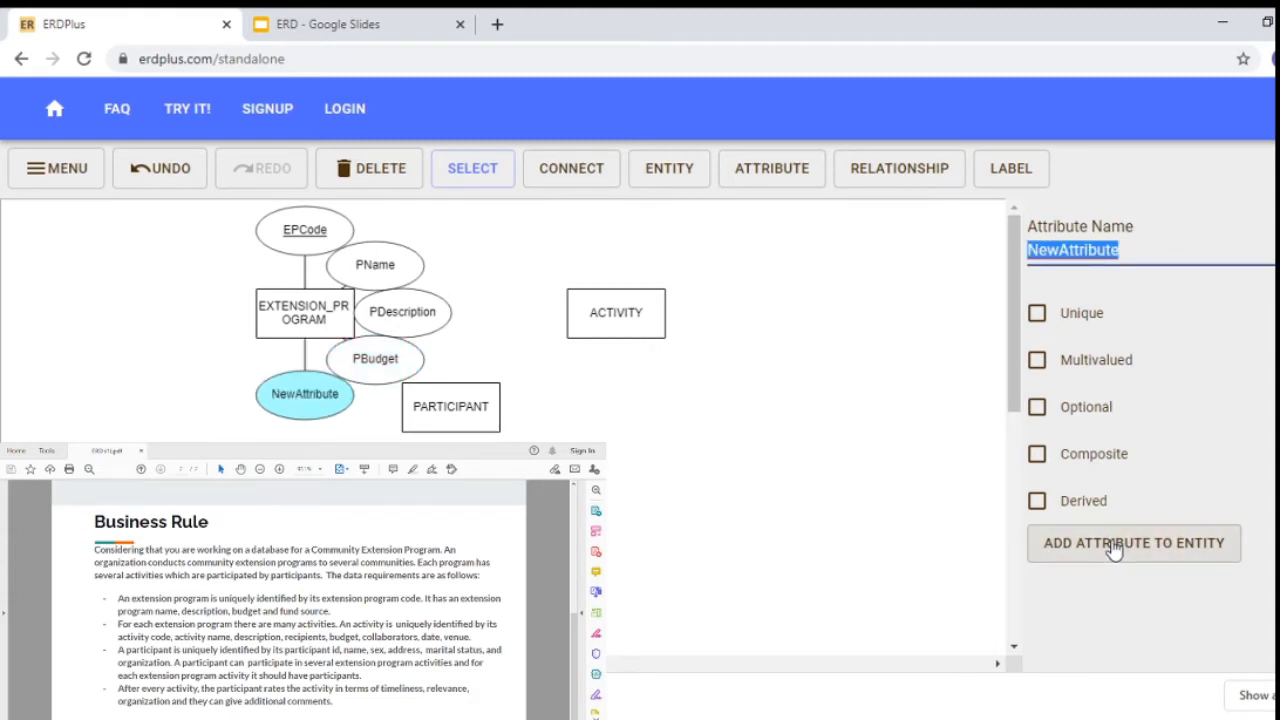
key(BackSpace)
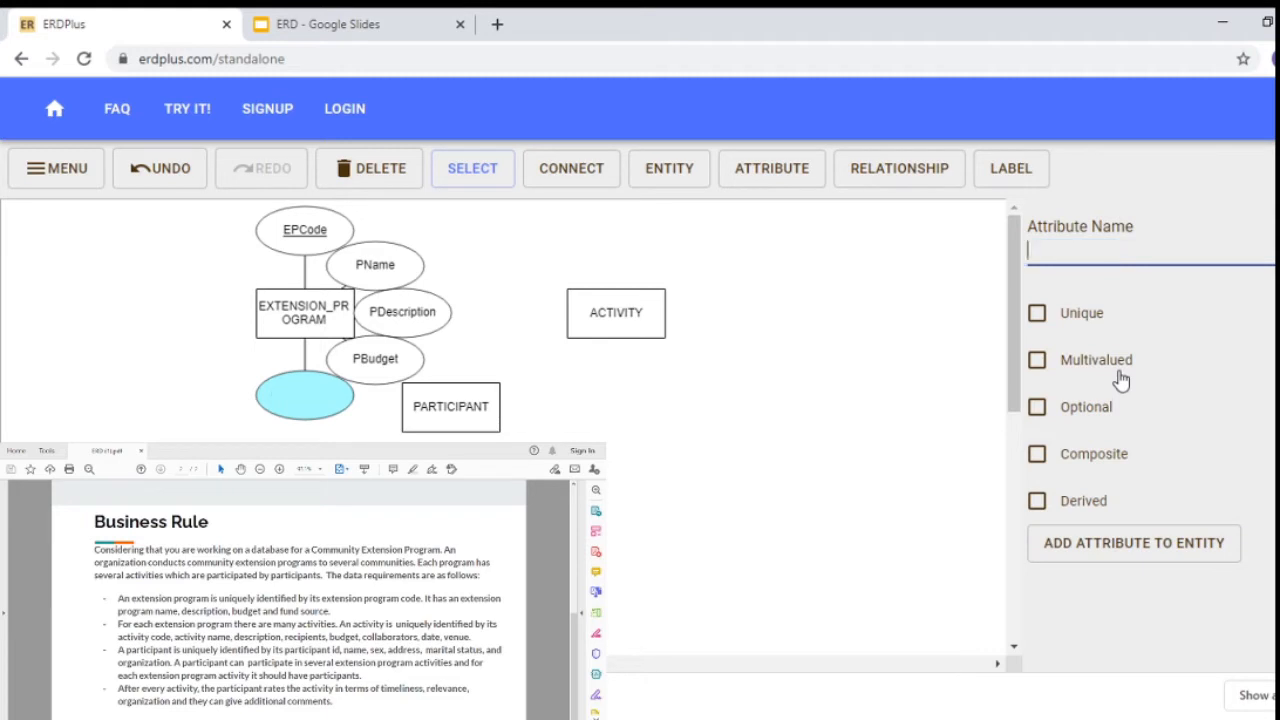
text(PFund)
click(903, 517)
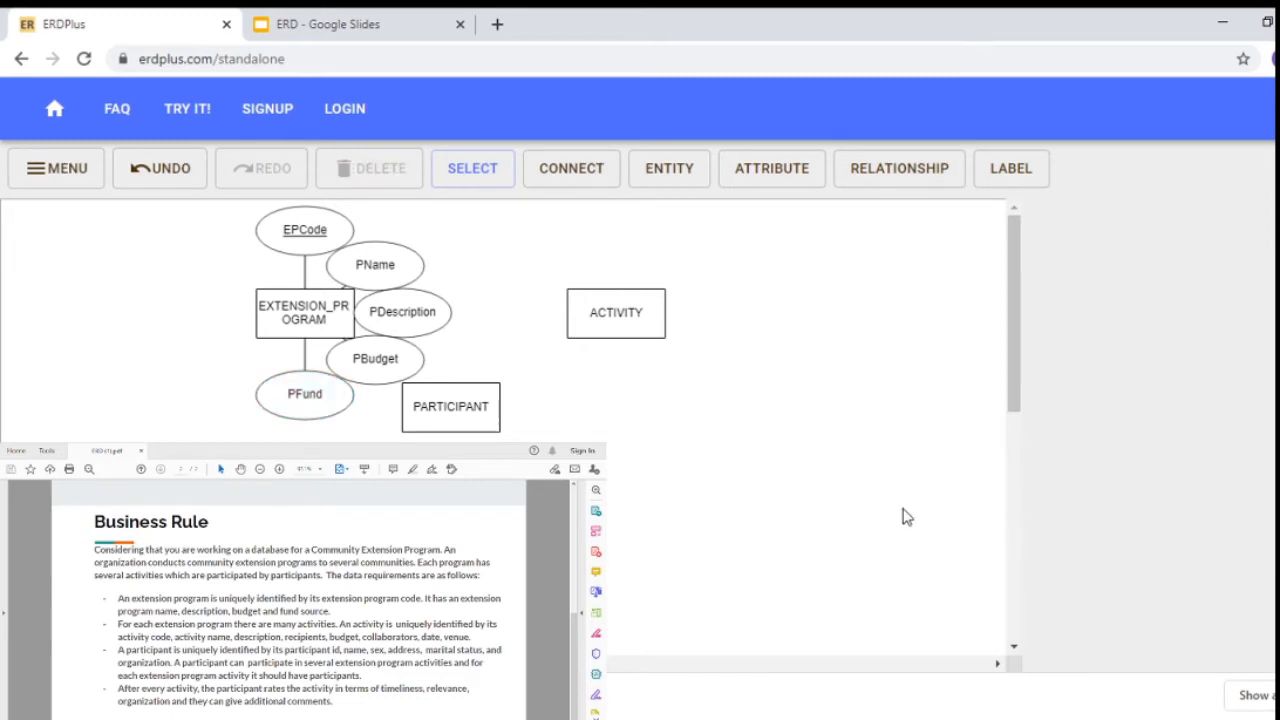
Move the EXTENSION_PROGRAM entity closer to the canvas's left edge and spread EPCode, PName, PDescription and PBudget around it without overlaps
click(322, 340)
drag(322, 340, 190, 374)
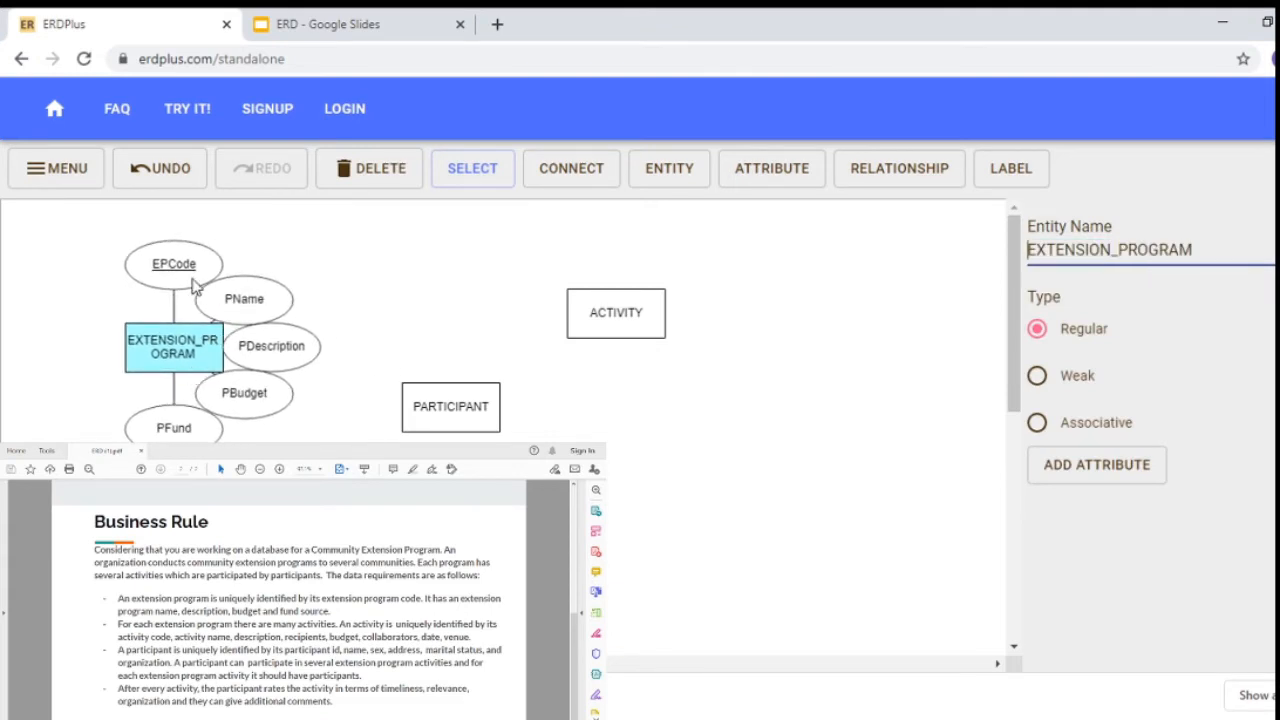
drag(197, 285, 145, 284)
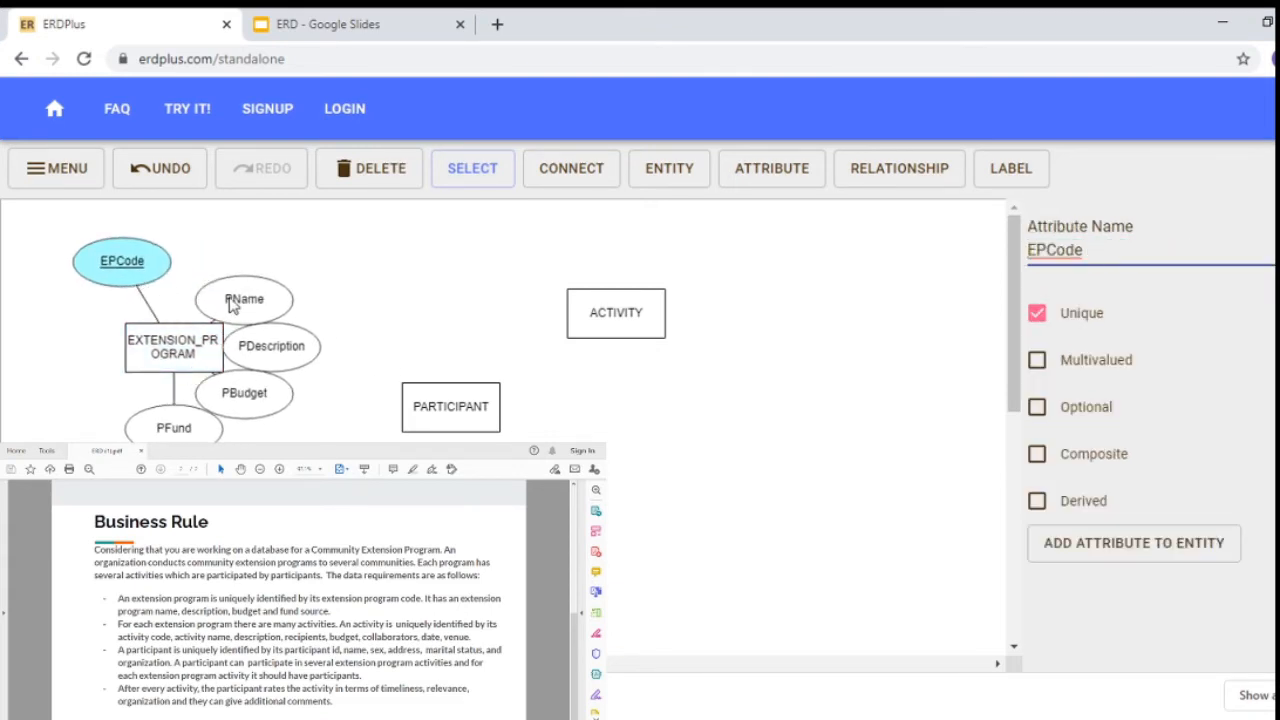
drag(228, 298, 233, 270)
drag(290, 345, 334, 324)
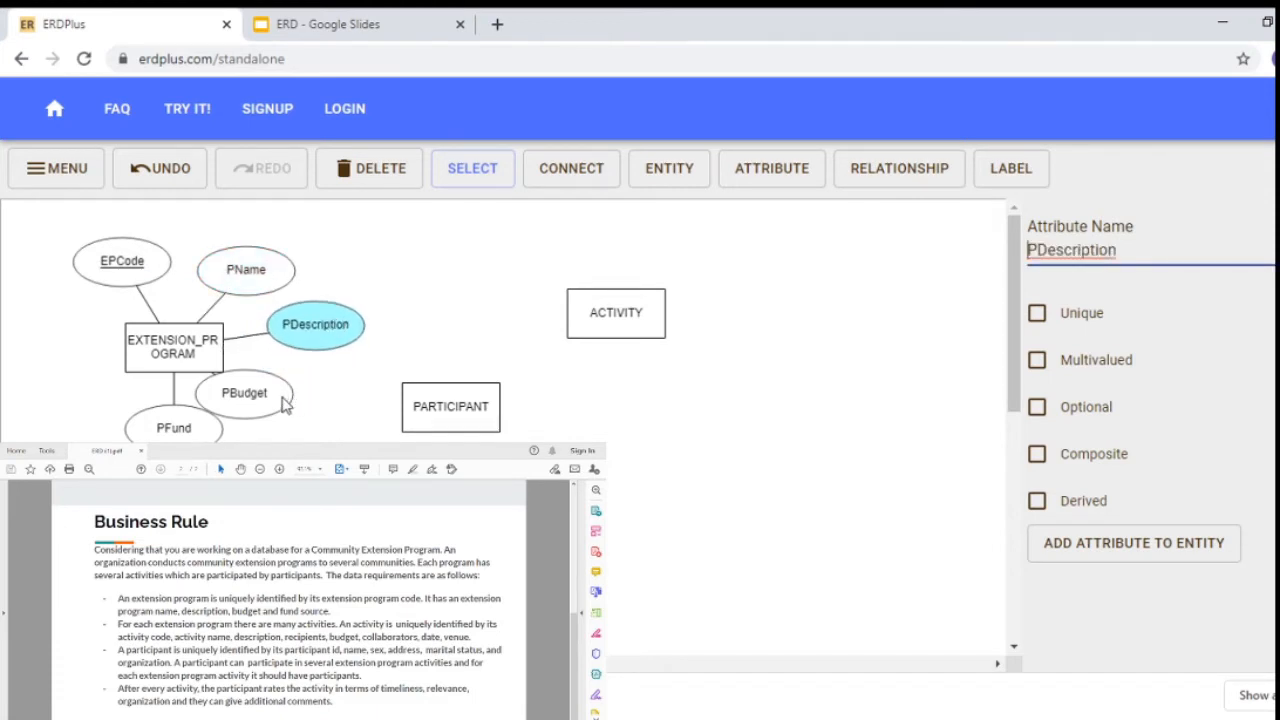
drag(285, 402, 315, 419)
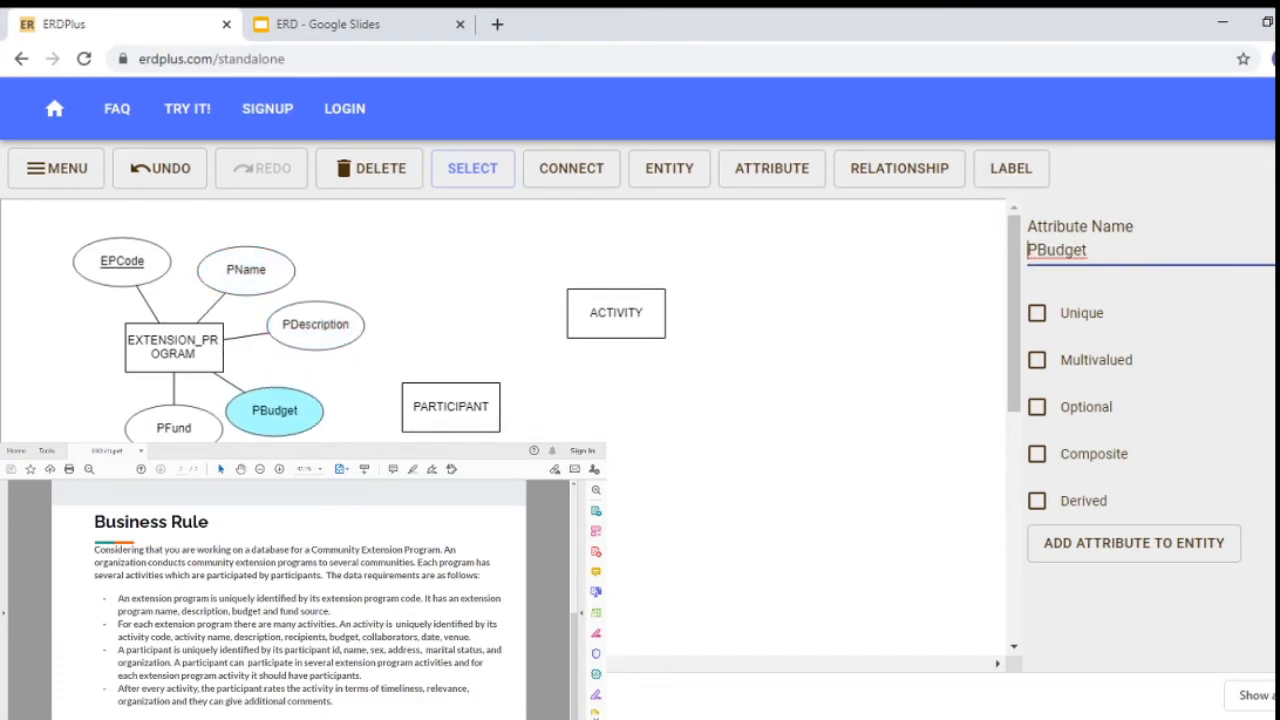
click(528, 412)
click(174, 427)
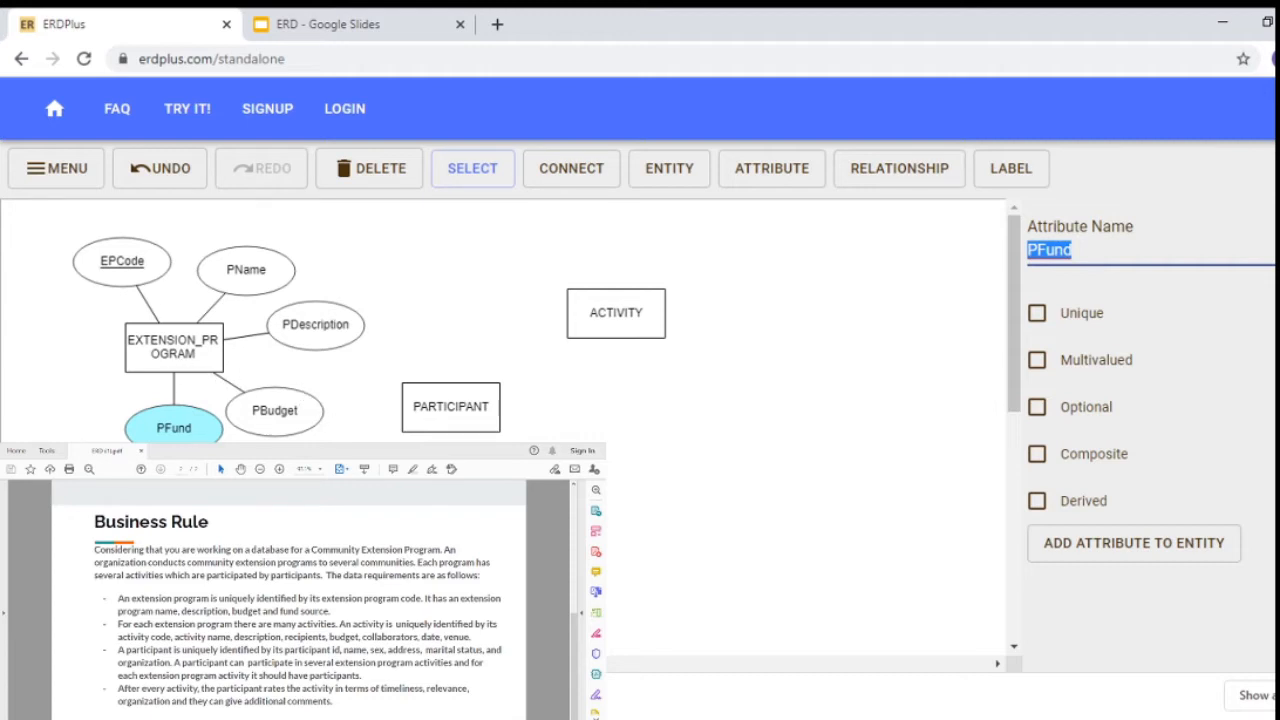
click(310, 475)
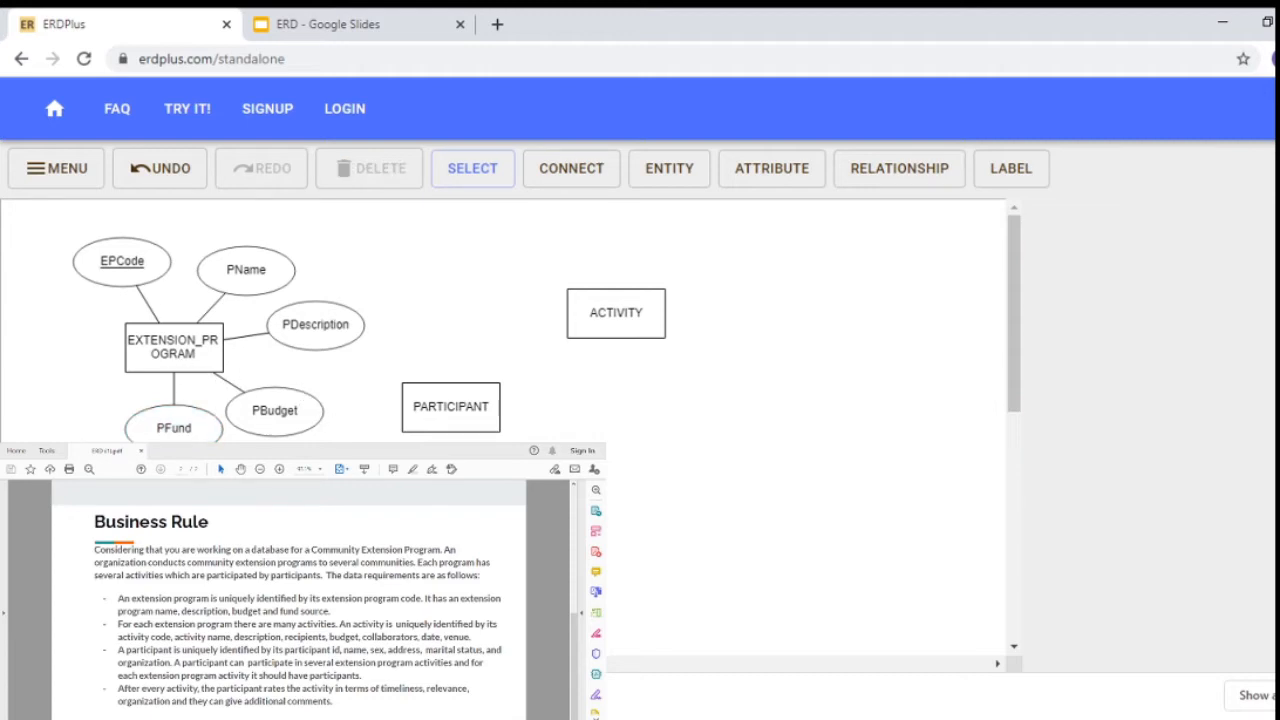
Add an attribute to the ACTIVITY entity and start its name with ActCo
click(491, 404)
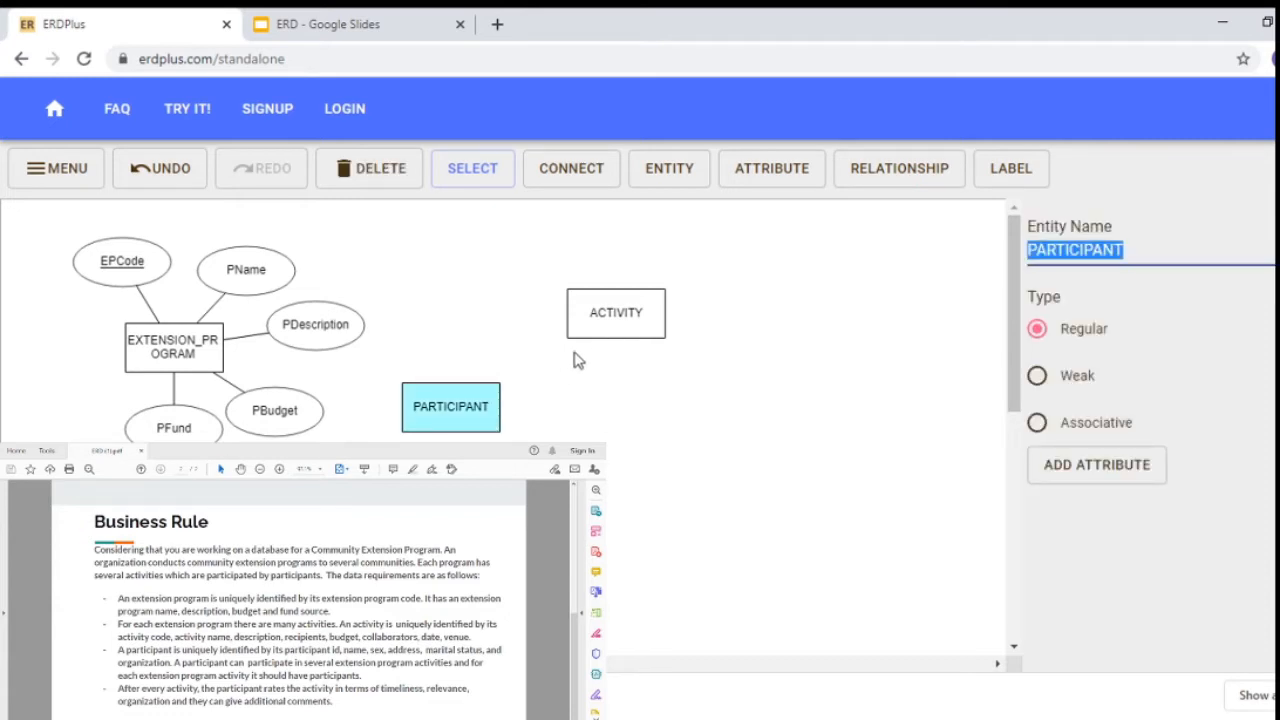
click(597, 334)
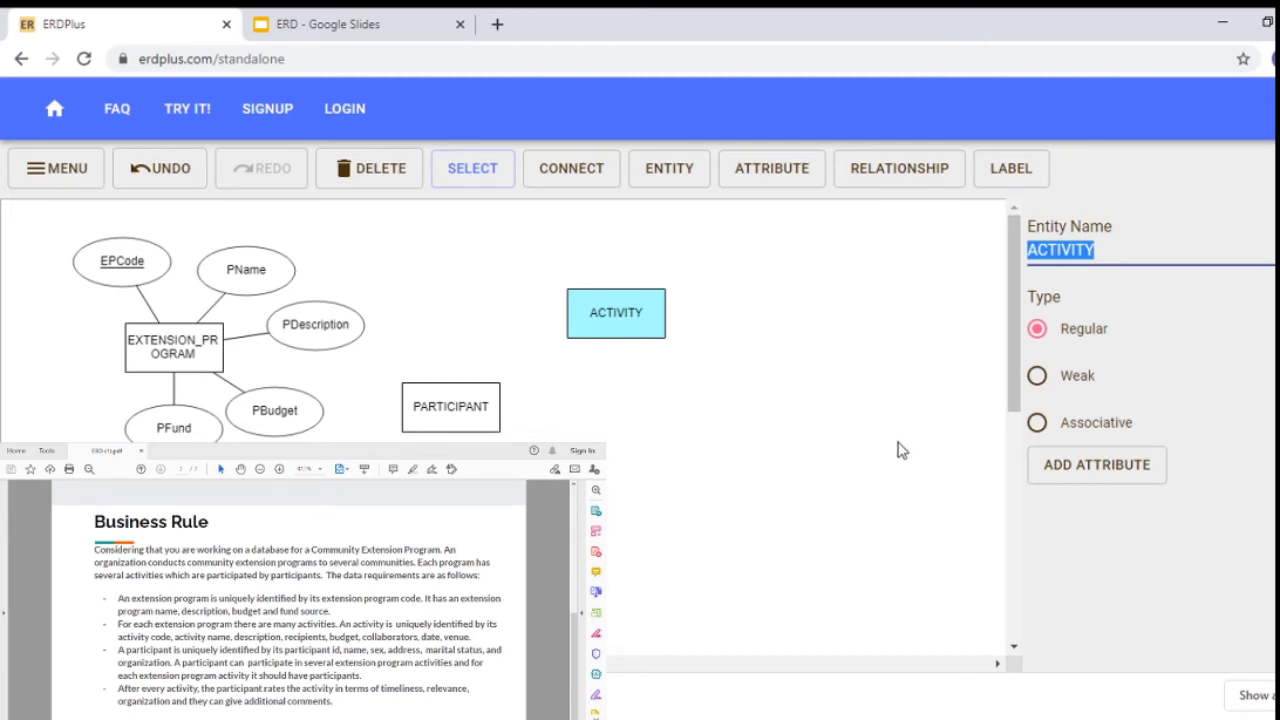
click(1122, 487)
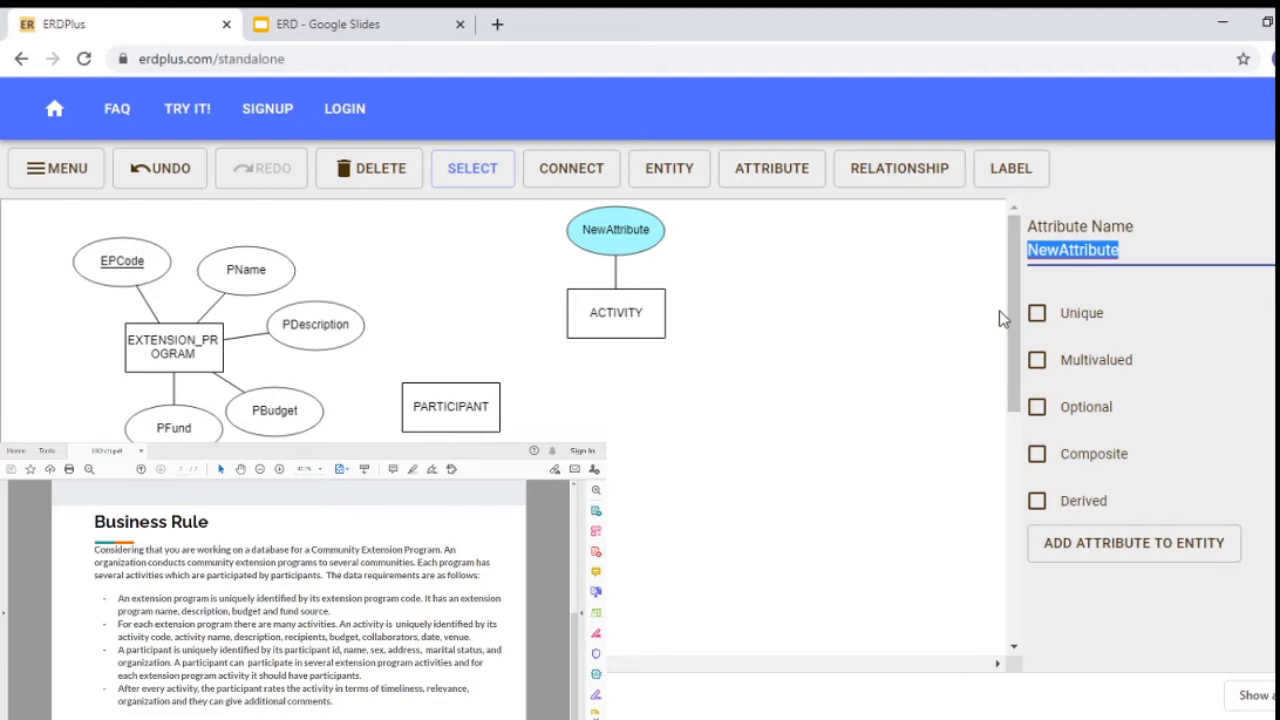
key(BackSpace)
text(Ac)
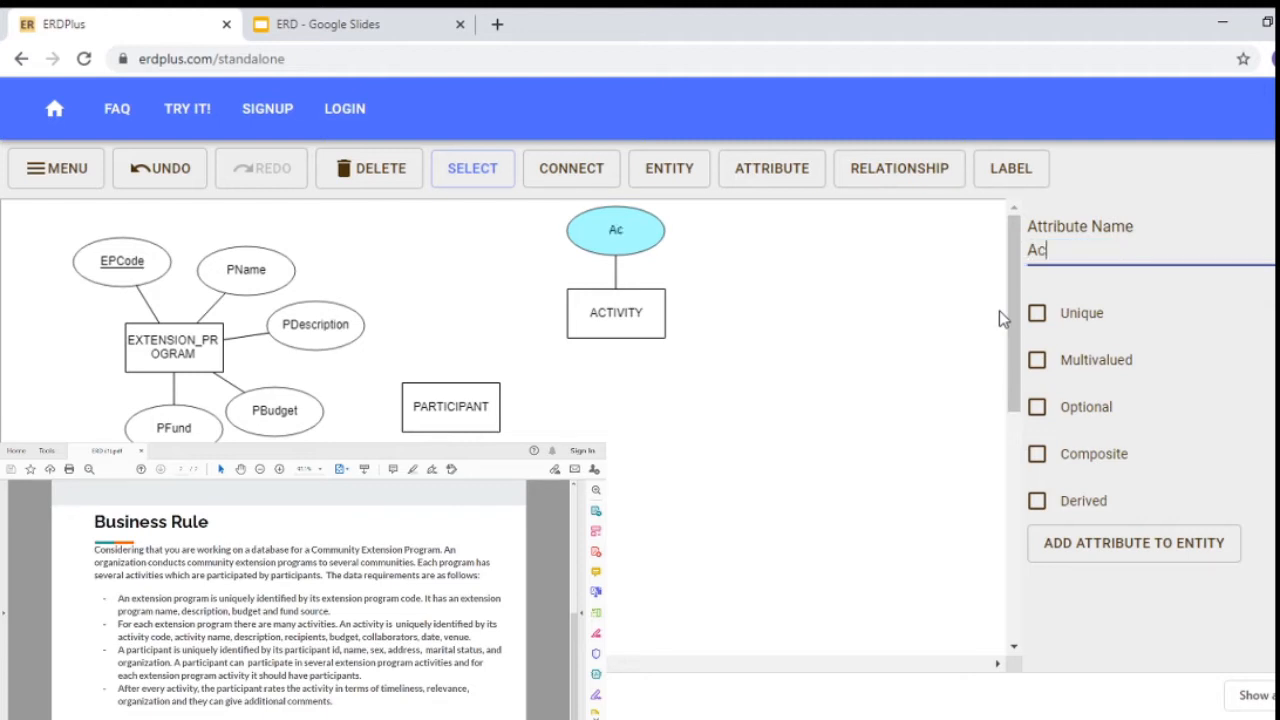
text(tCo)
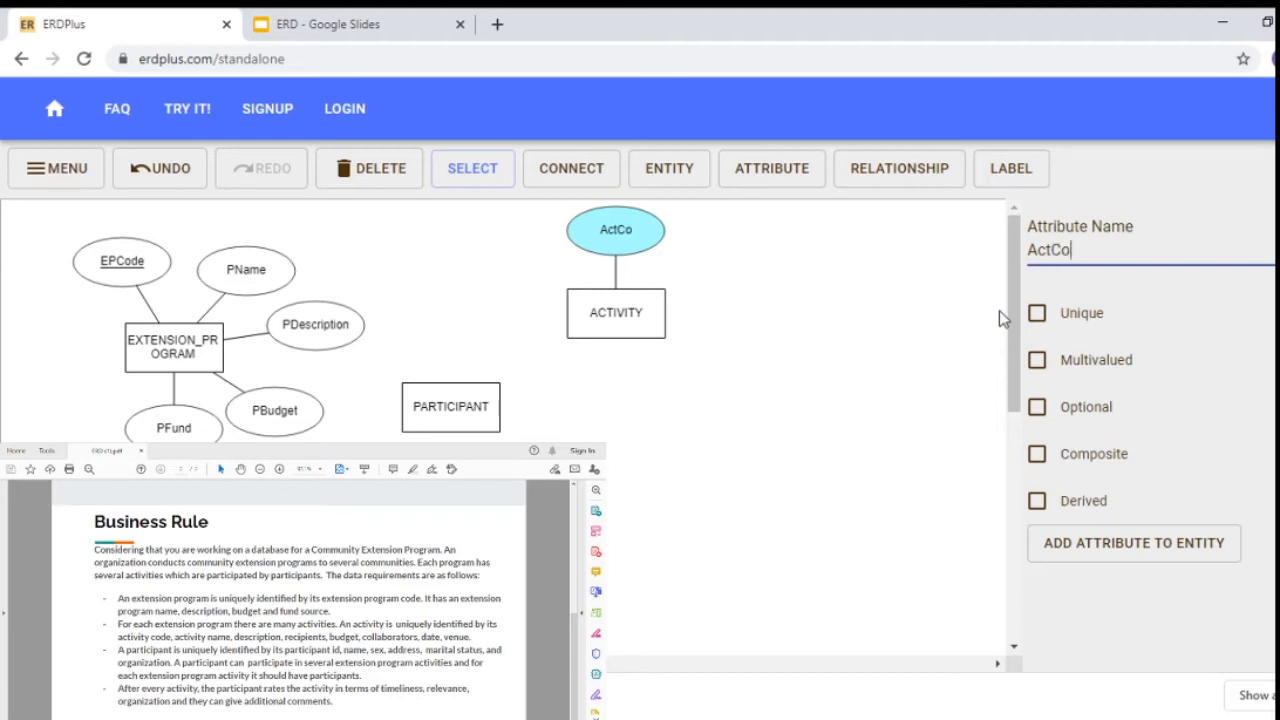